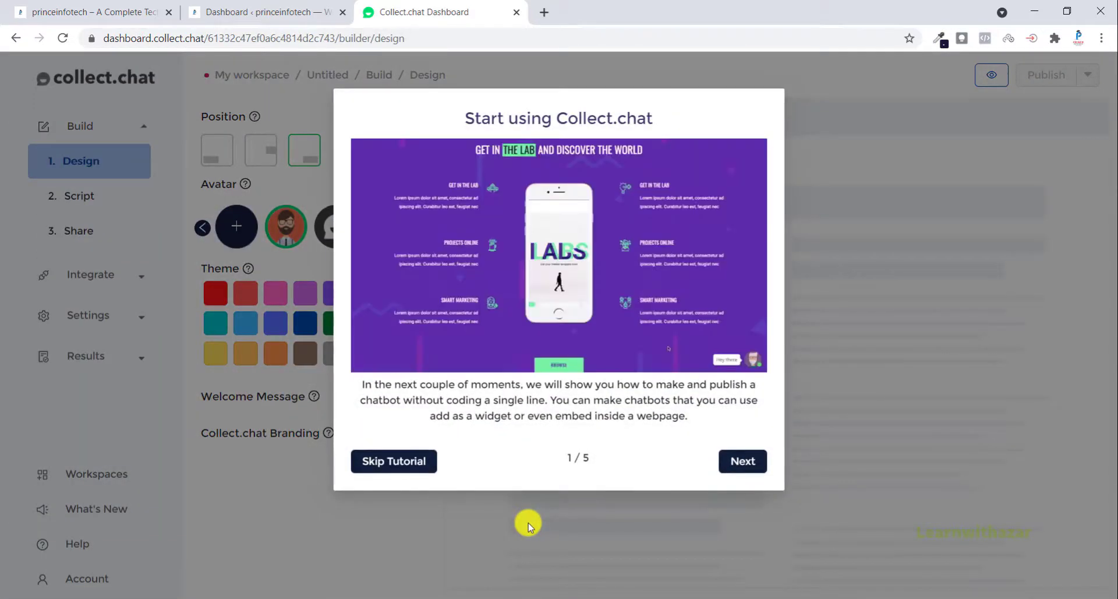
Step: Skip the introductory tutorial, then keep the chat widget in the page's lower-right corner with the bearded man avatar
click(402, 463)
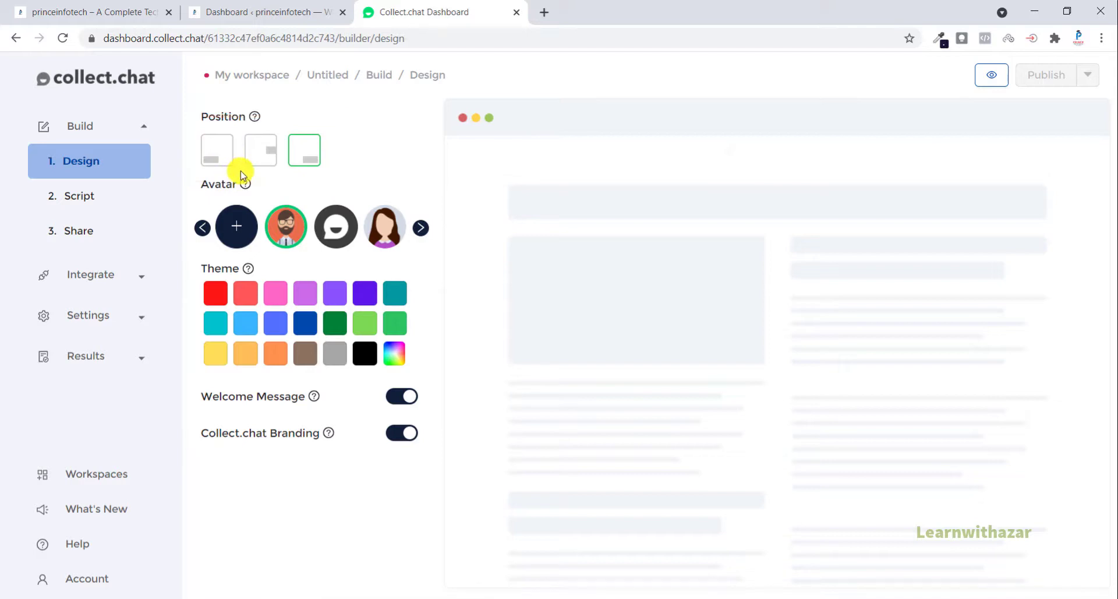
click(305, 162)
click(236, 235)
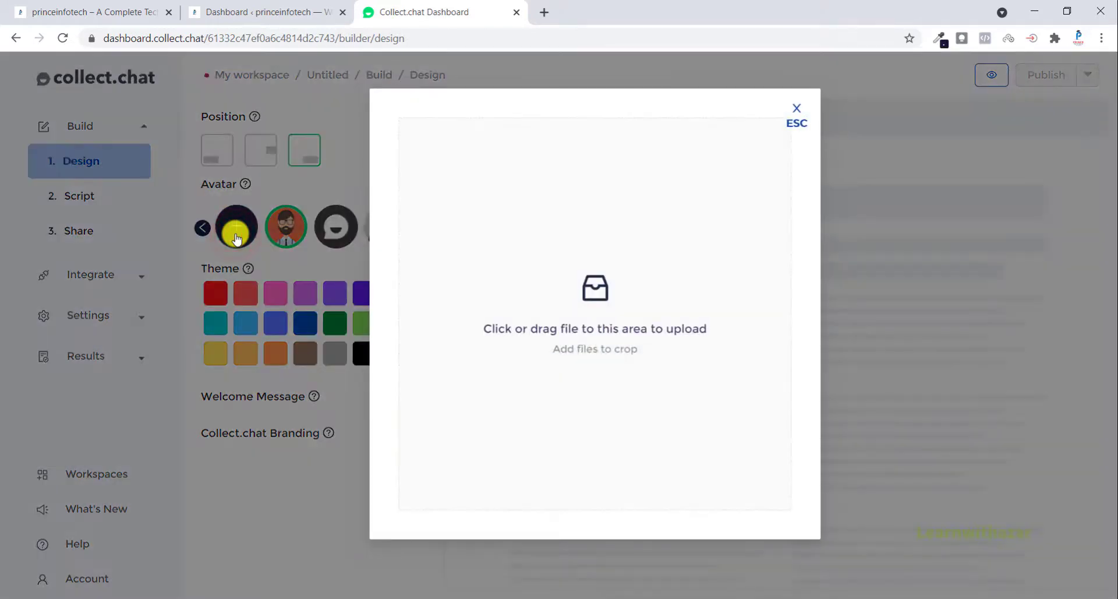
click(795, 111)
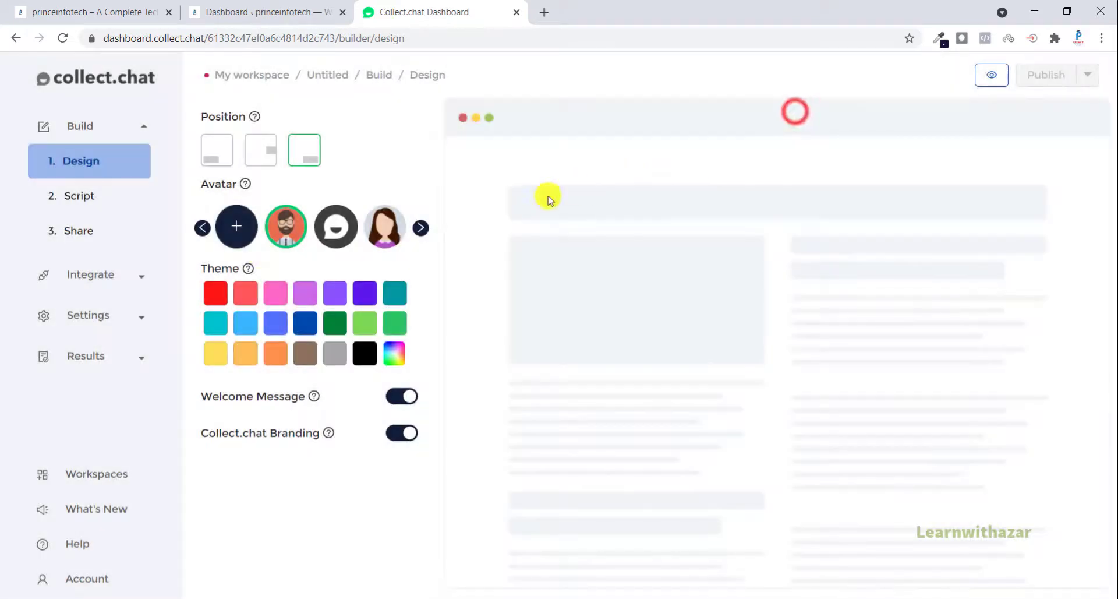
click(287, 240)
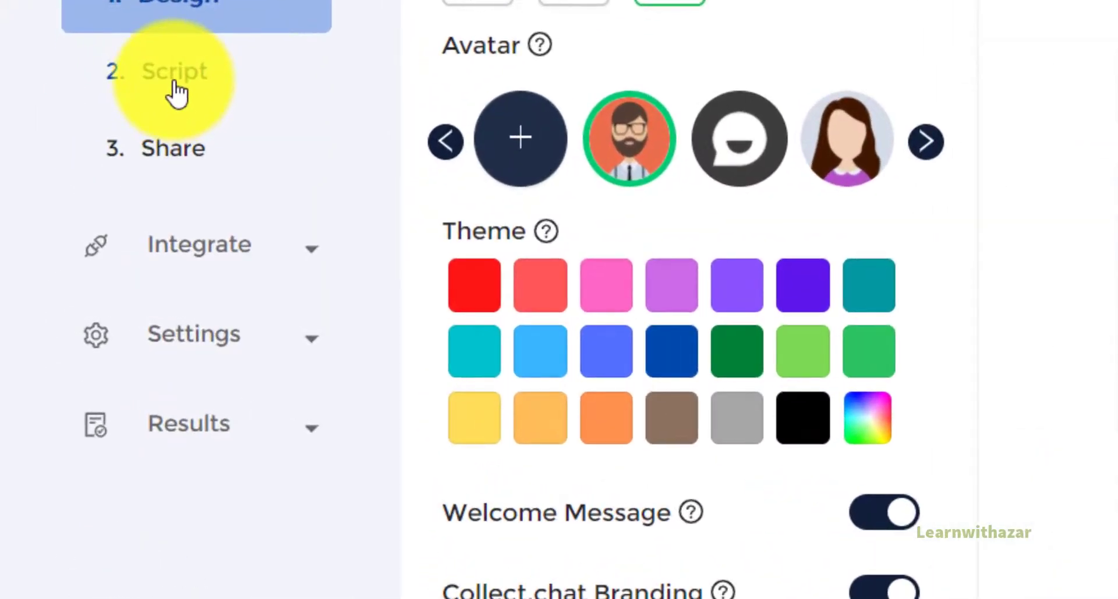
Step: Delete both default questions, "What are you looking for?" and "Thank you for completing.", from the chatbot script
click(178, 90)
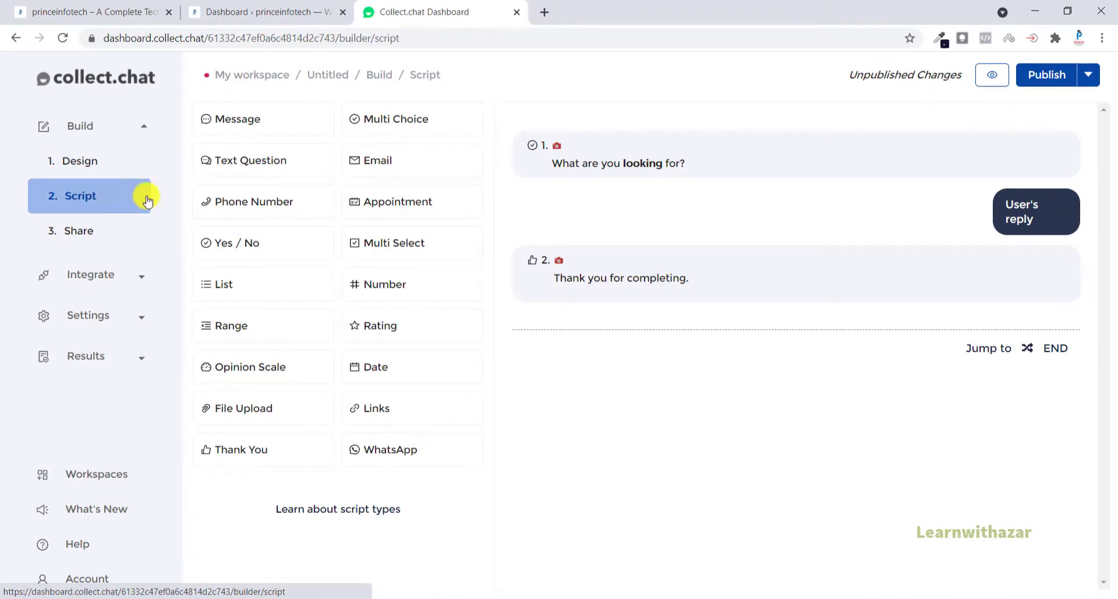
mouse_move(839, 130)
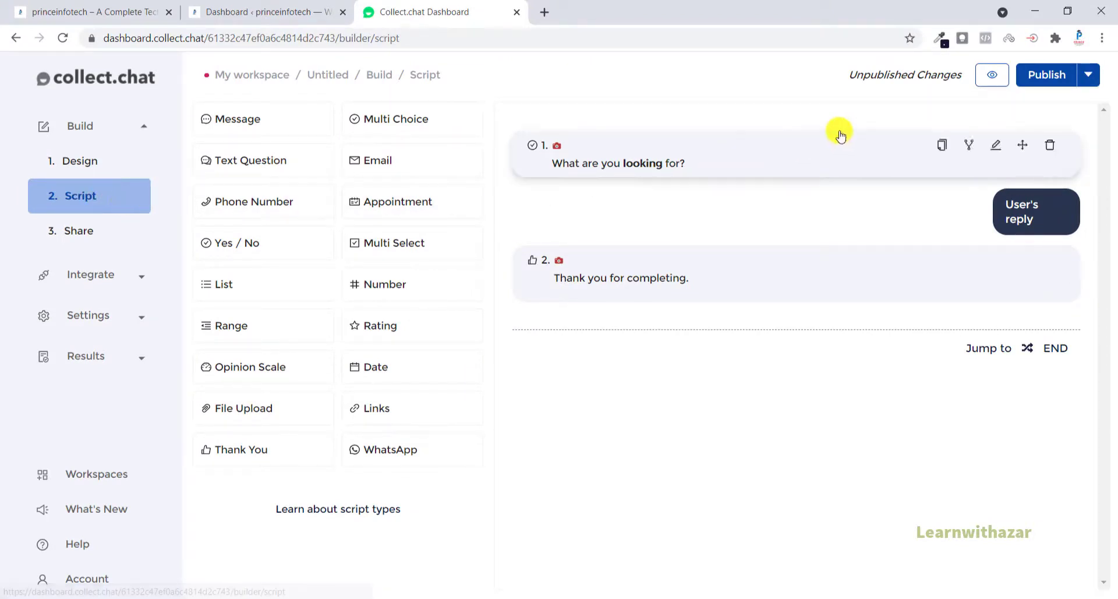
click(1050, 150)
click(1035, 262)
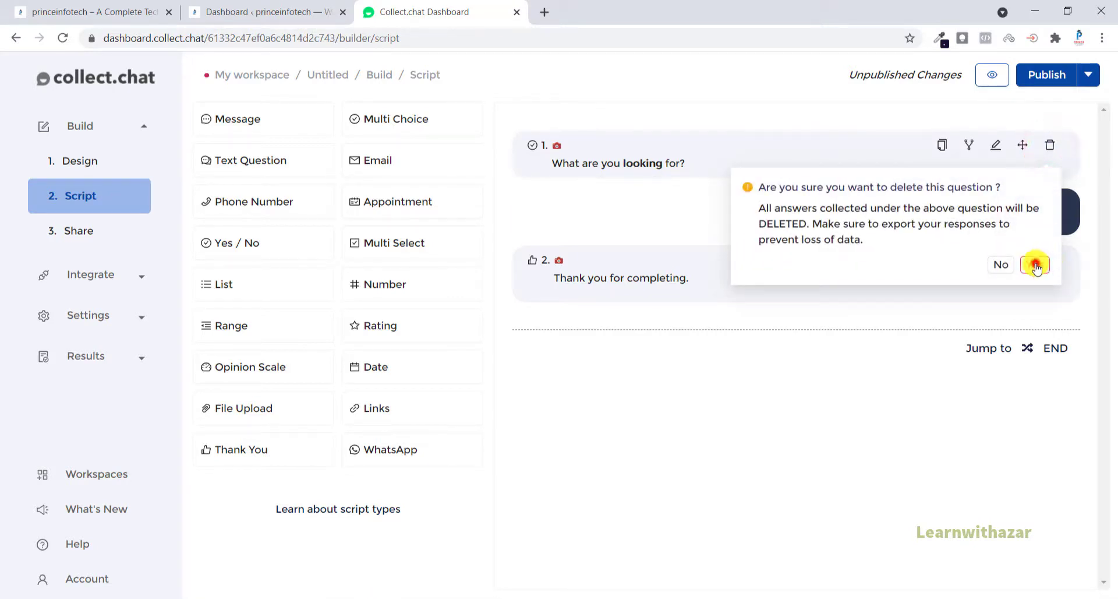
click(1050, 145)
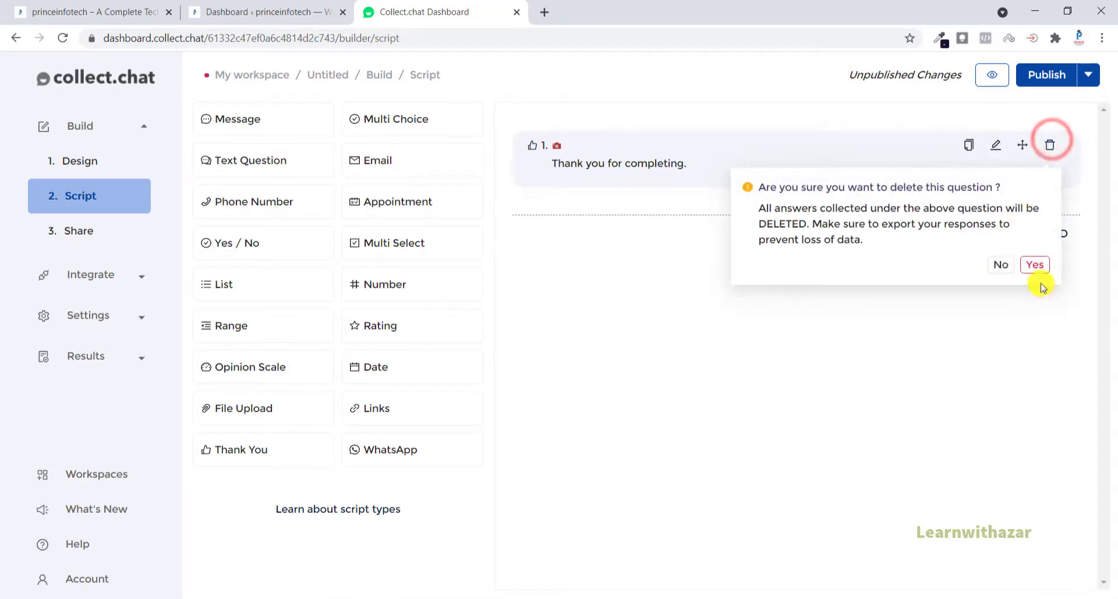
click(1034, 263)
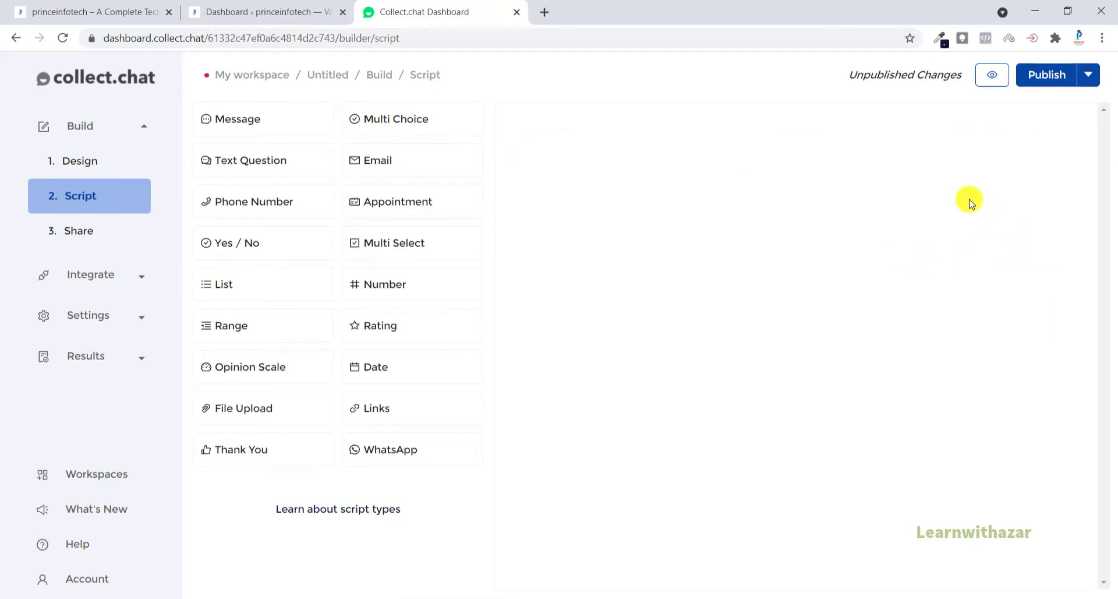
Step: Add a message to the empty script with the text "Hi, Welcome to Prince Infotech"
click(269, 133)
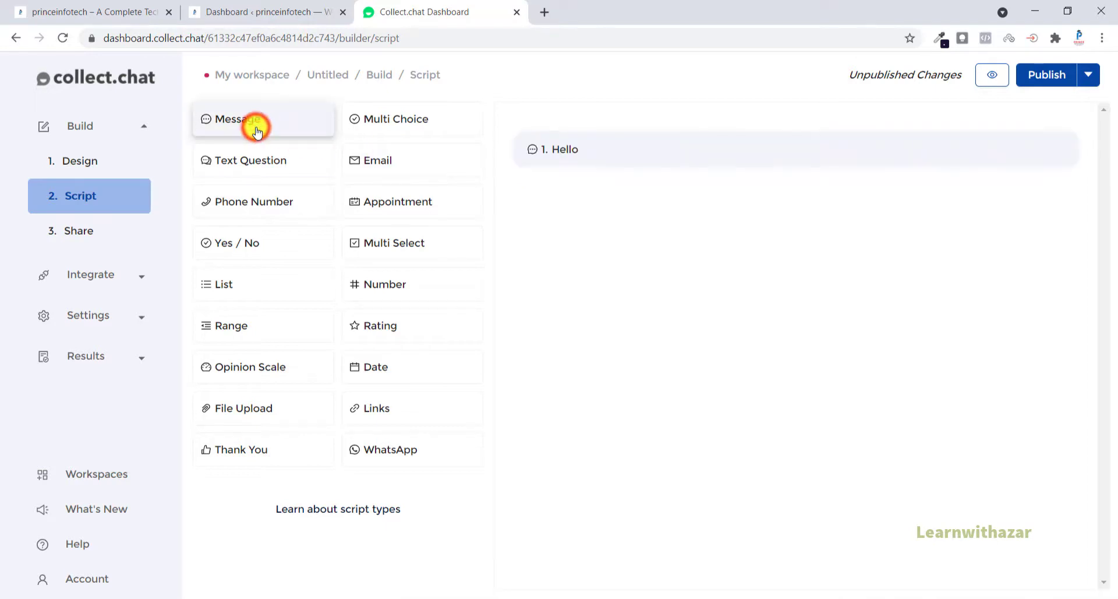
click(560, 153)
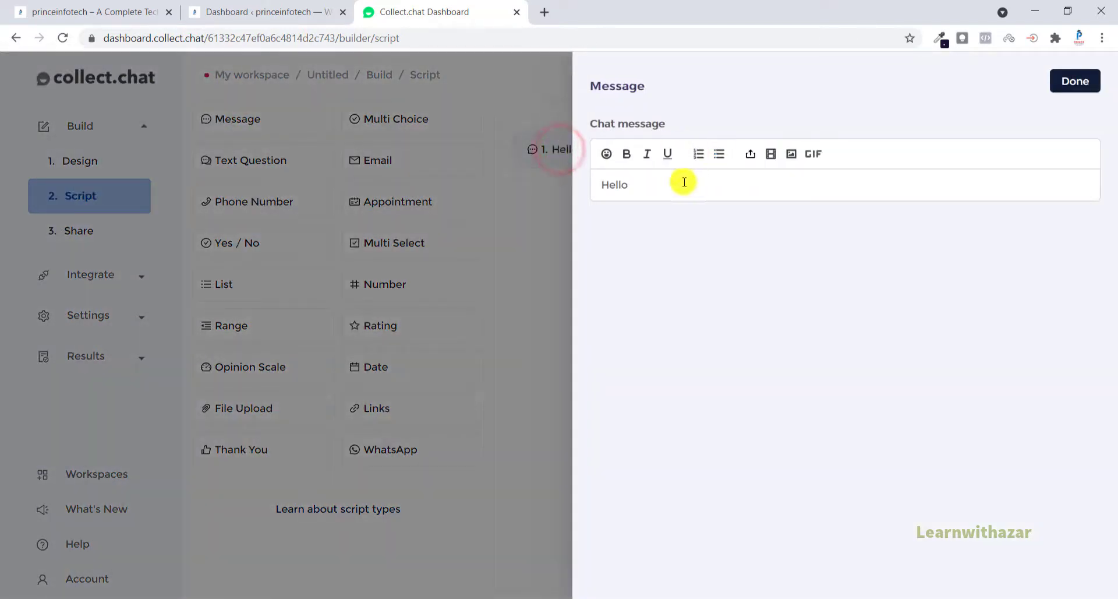
double_click(624, 185)
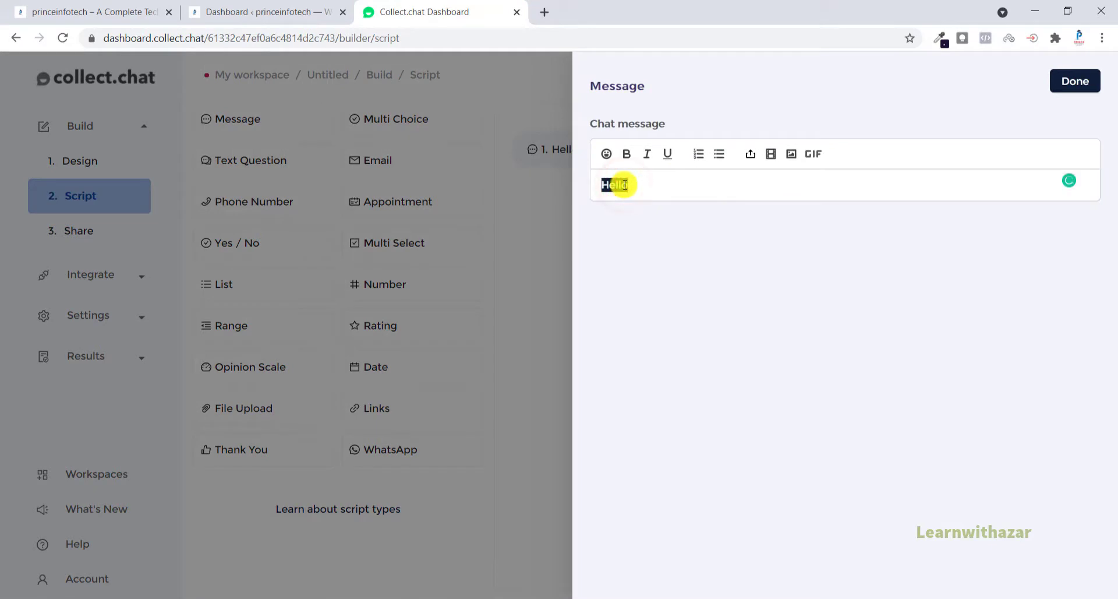
text(Hi, Welcome to )
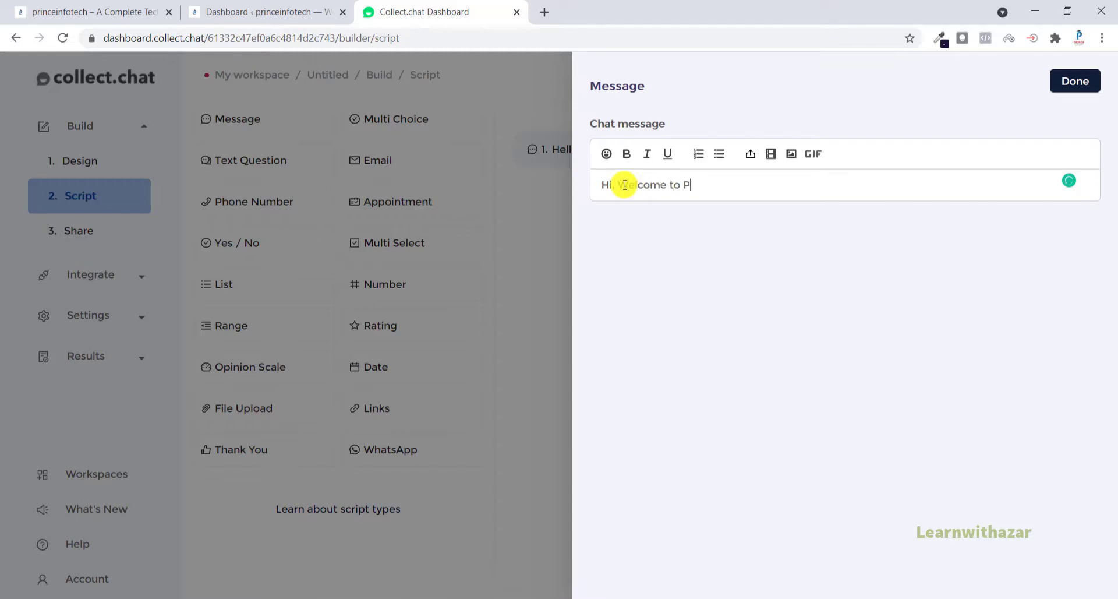
text(Prince Infotech)
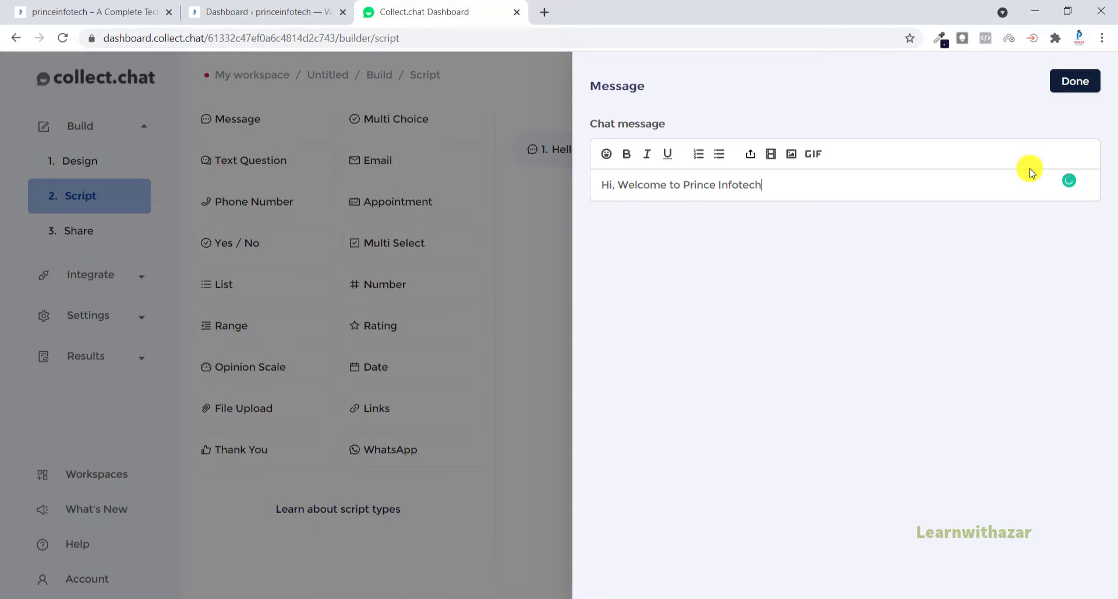
click(1076, 82)
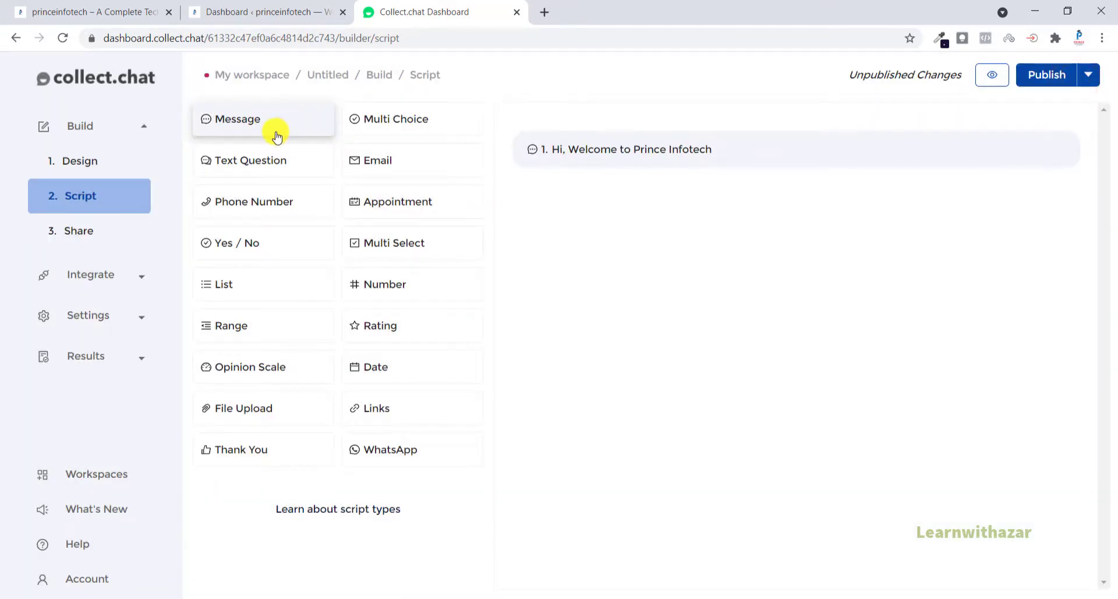
Step: Add a text question below the welcome message that asks "What is your Name?"
click(262, 170)
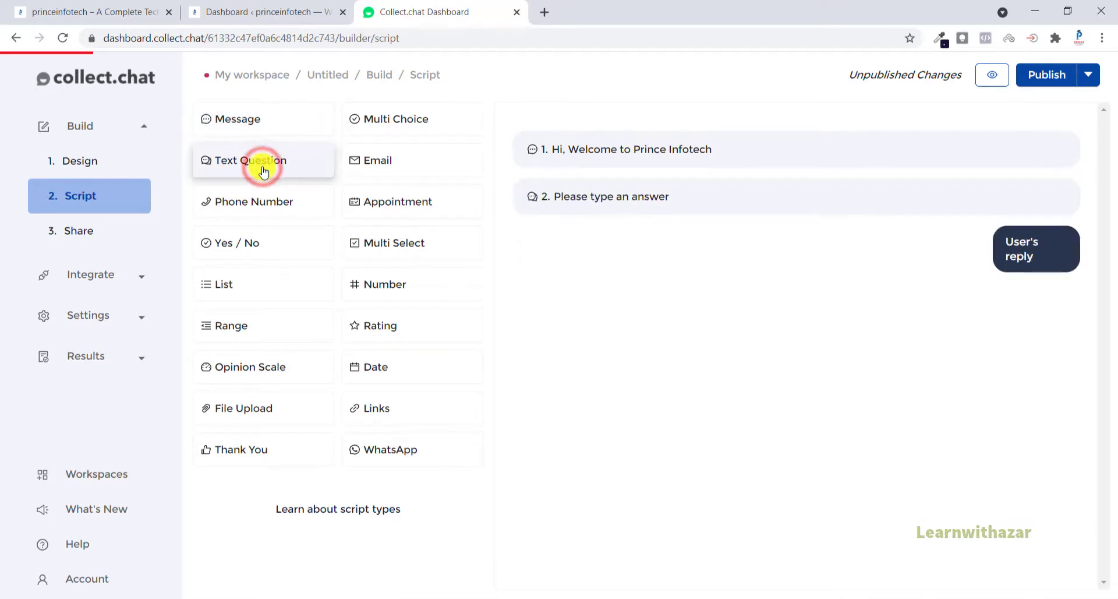
click(650, 196)
triple_click(662, 185)
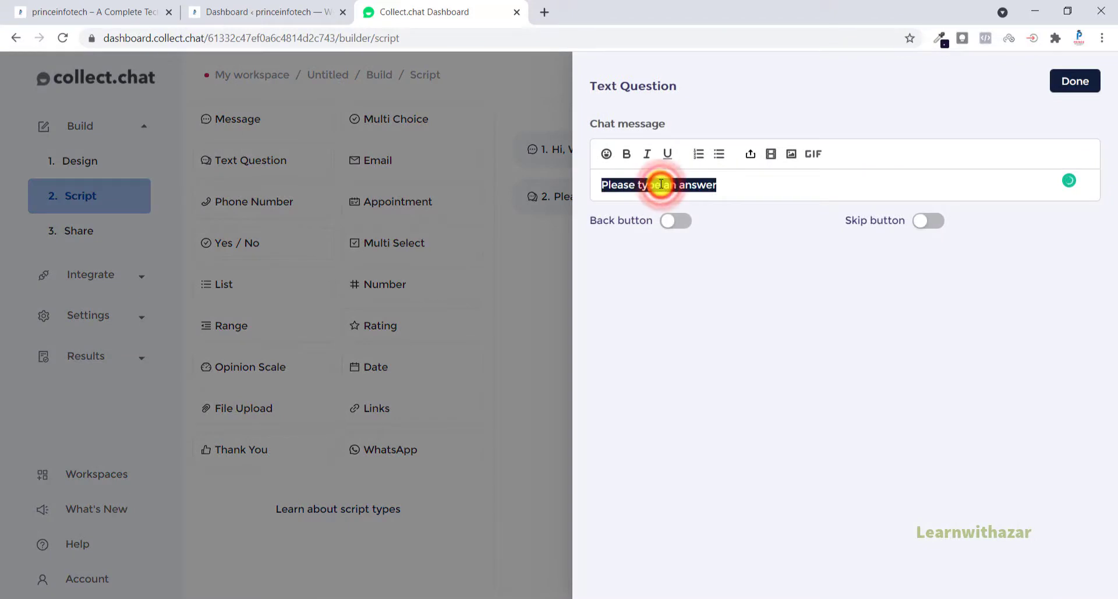
text(W)
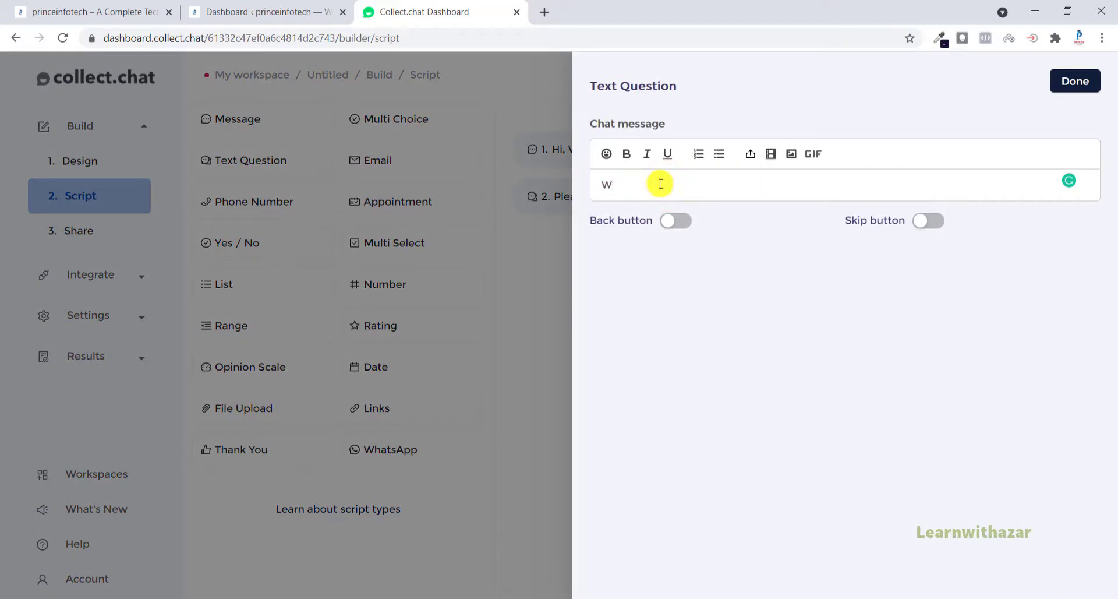
text(H)
key(BackSpace)
key(BackSpace)
text(w)
key(BackSpace)
text(What is your Nam)
click(1080, 83)
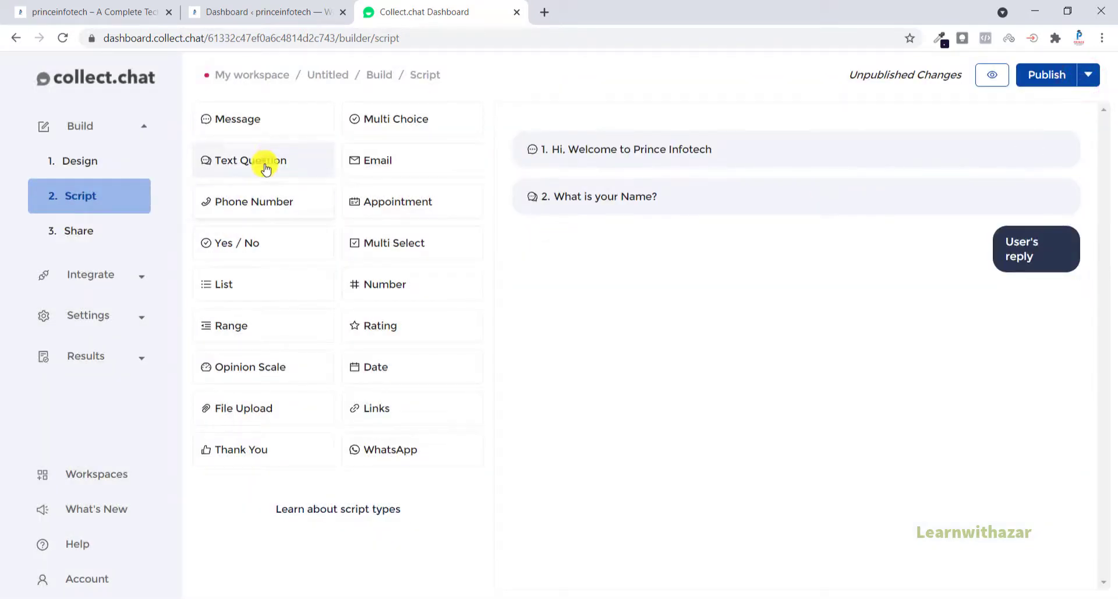
Step: Add a text question after the name question with the text "Enter your Whatsapp Number"
click(269, 161)
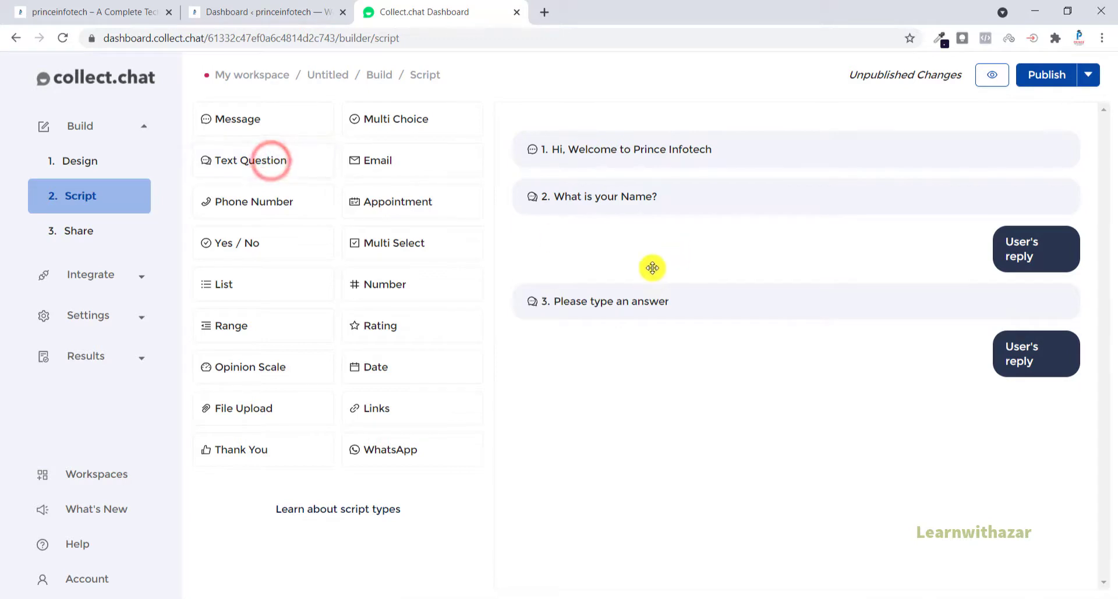
click(641, 301)
triple_click(671, 185)
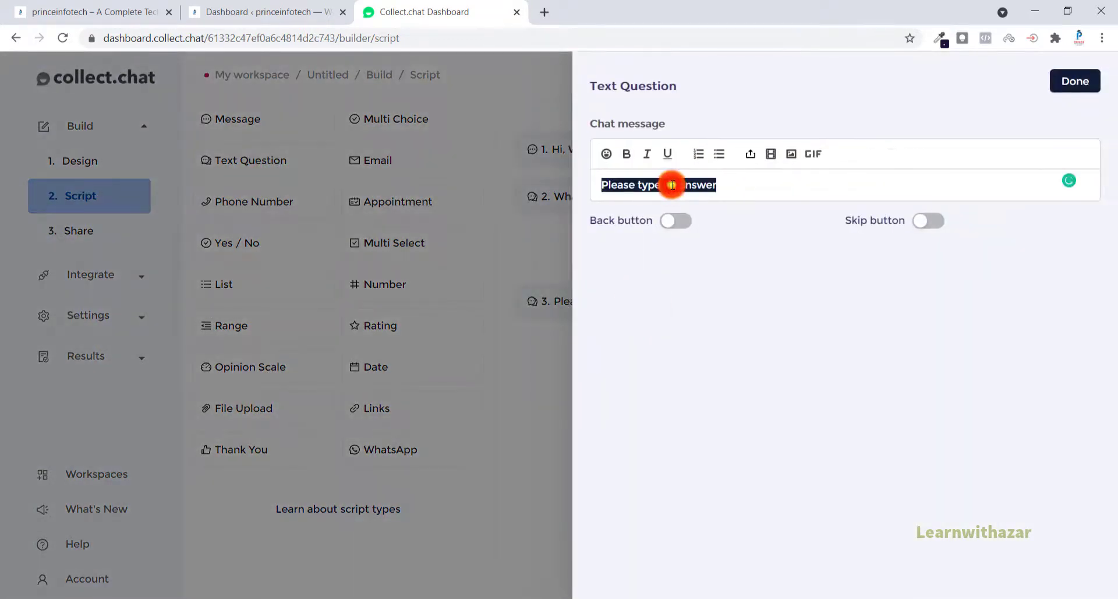
key(BackSpace)
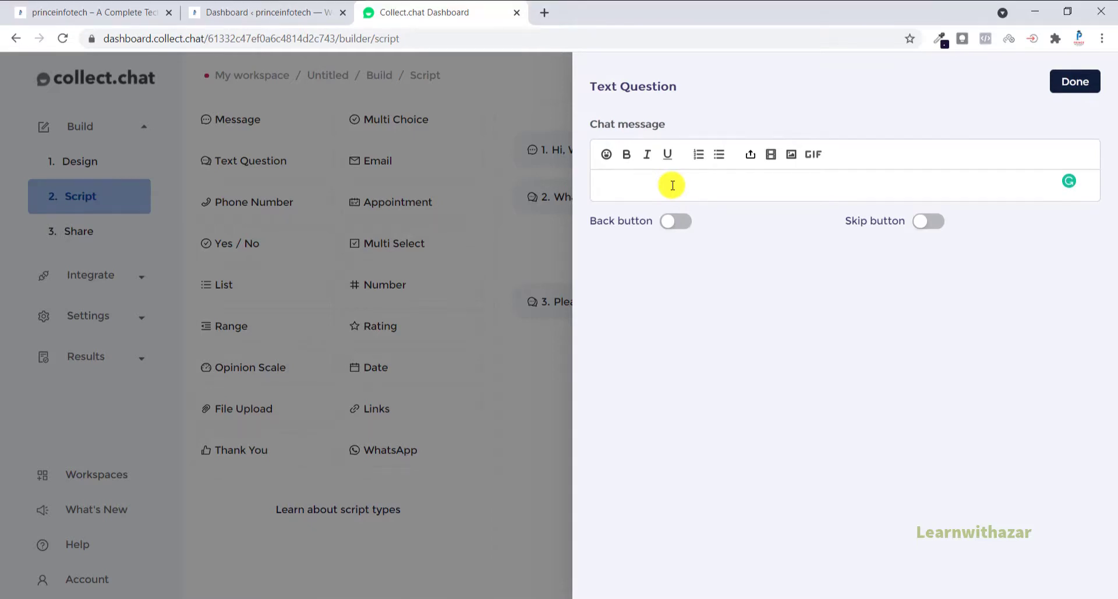
text(Enter your Whatsapp Nu)
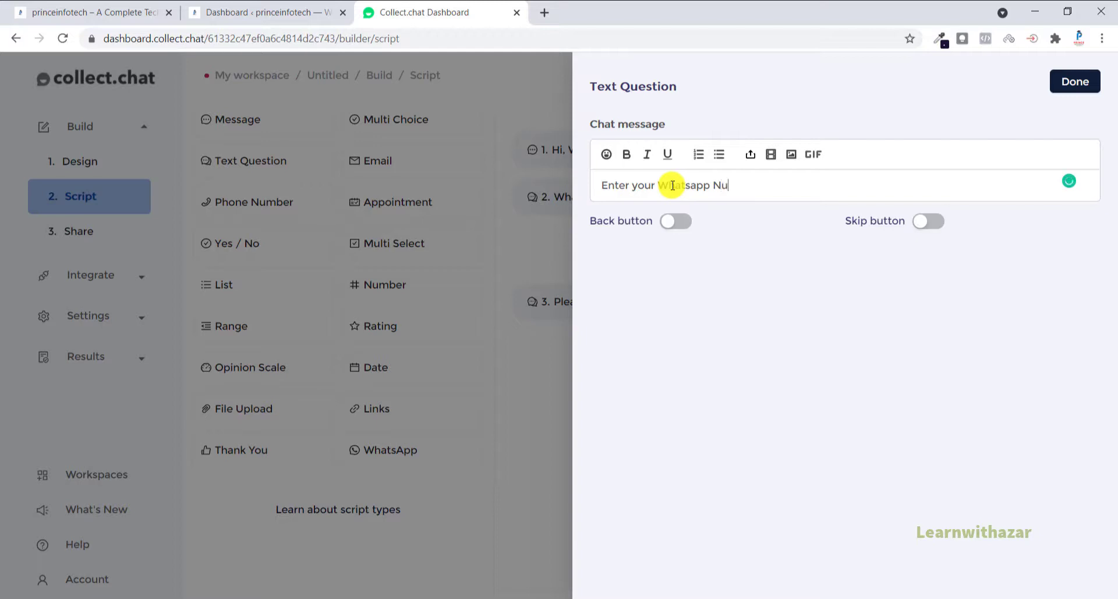
text(mber)
click(1079, 86)
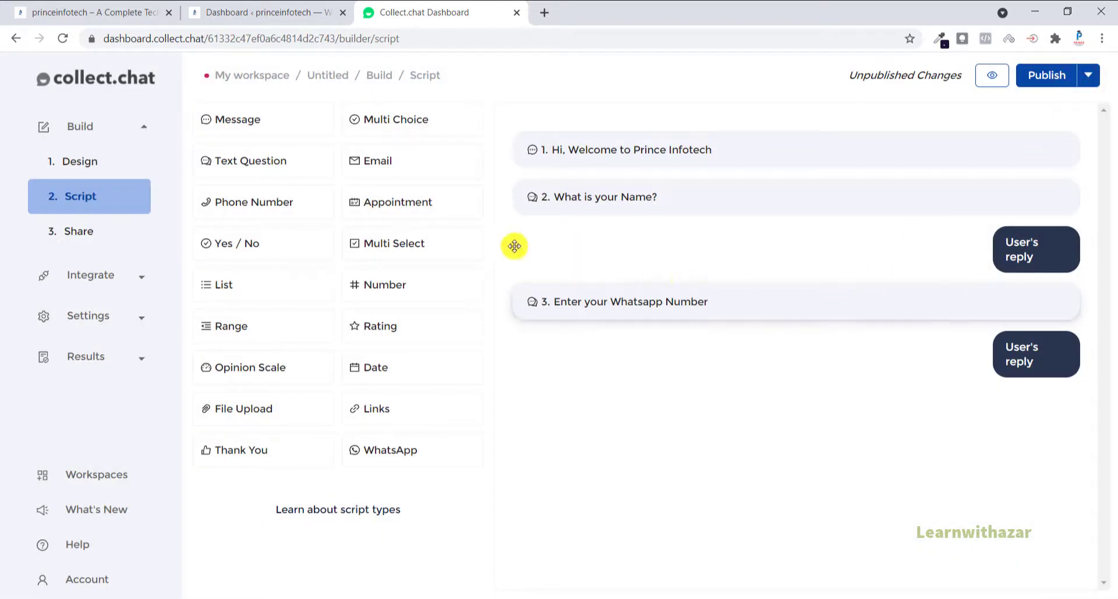
Step: Add a text question after the Whatsapp number question that asks "what course are you willing to join?"
click(252, 162)
click(608, 406)
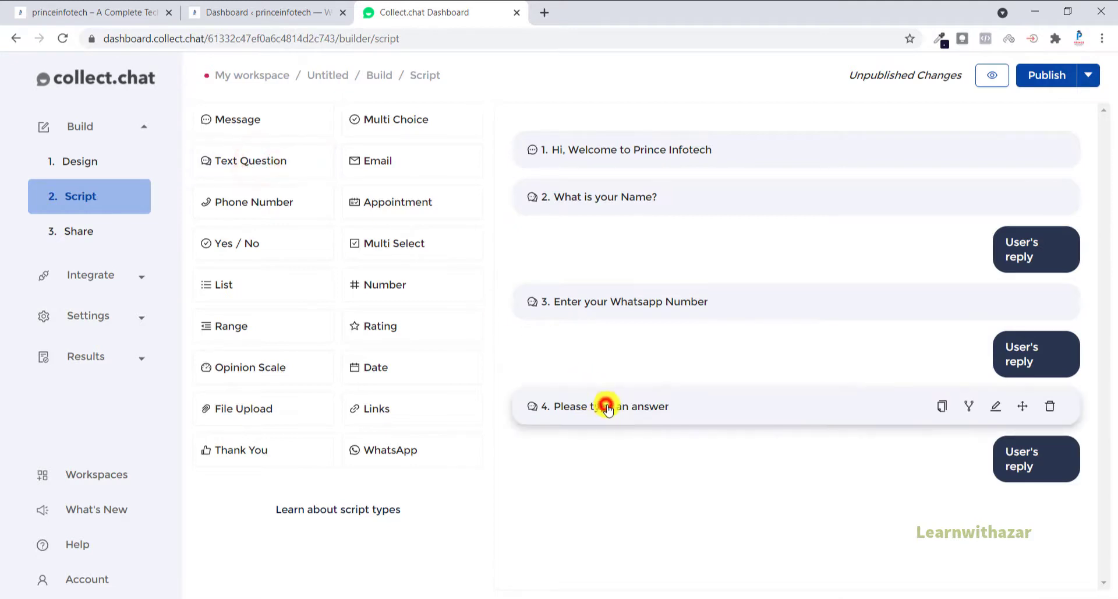
triple_click(696, 190)
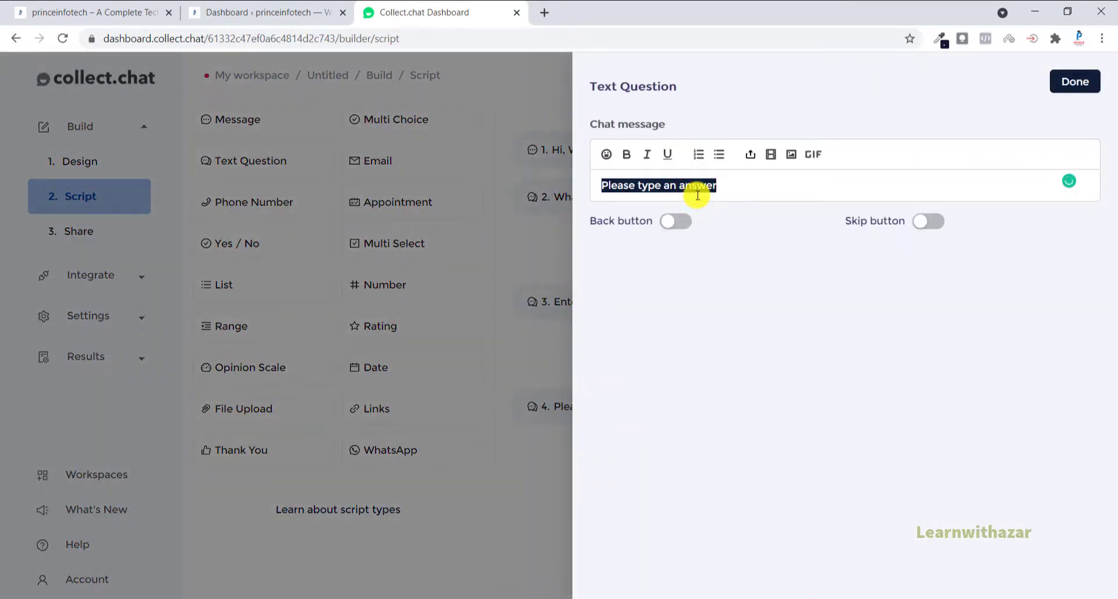
text(En)
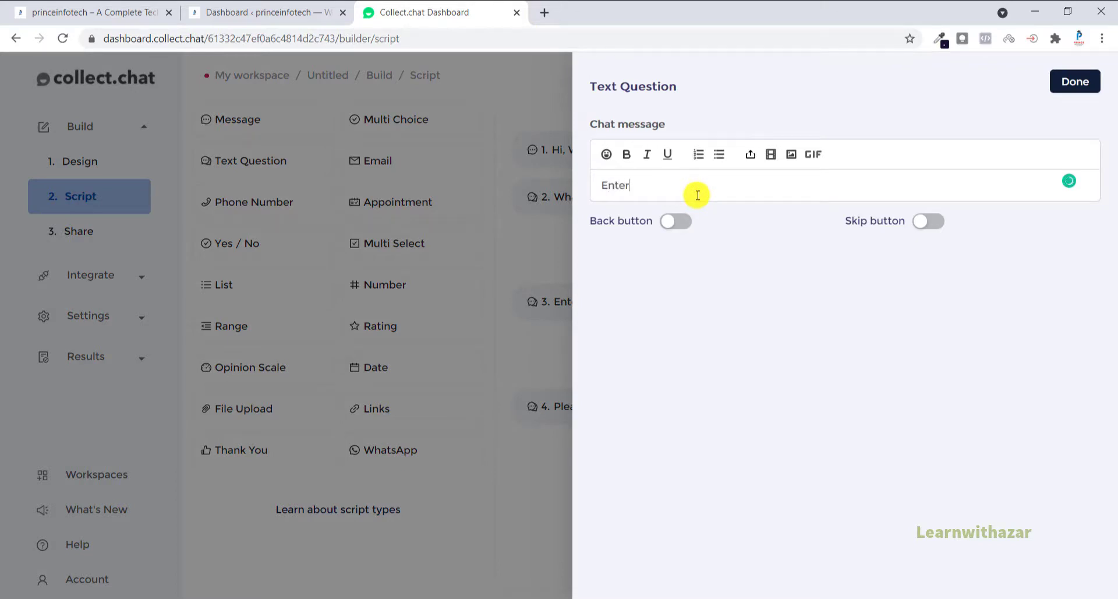
text(ter)
key(ctrl+BackSpace)
text(what course are you willing to)
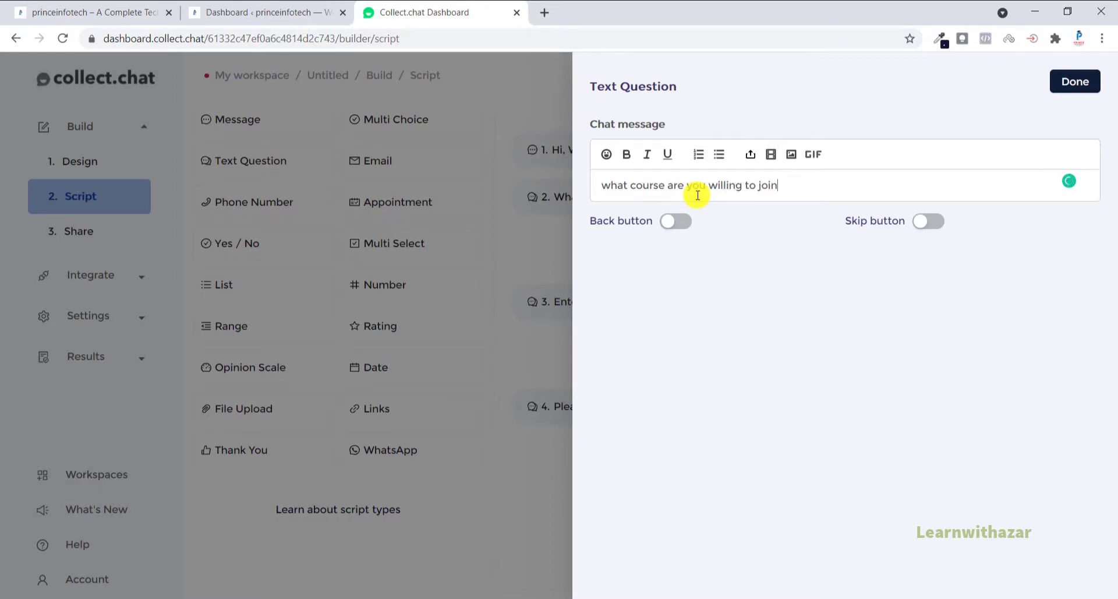
click(1076, 81)
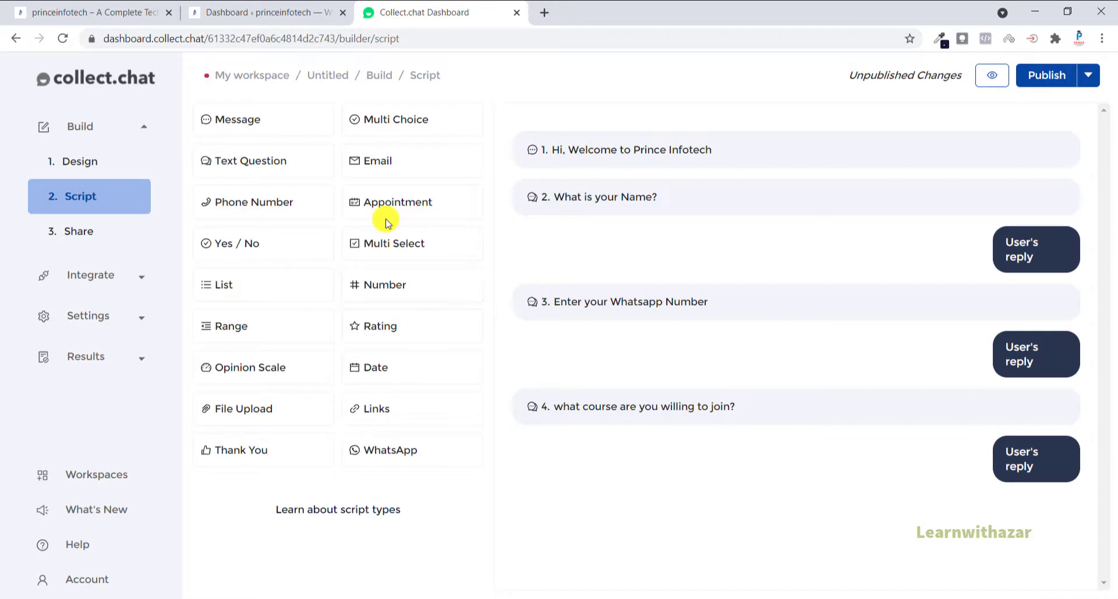
Step: Add a multi-choice question at the end of the script with the message "Which mode you are planning to join?"
click(417, 122)
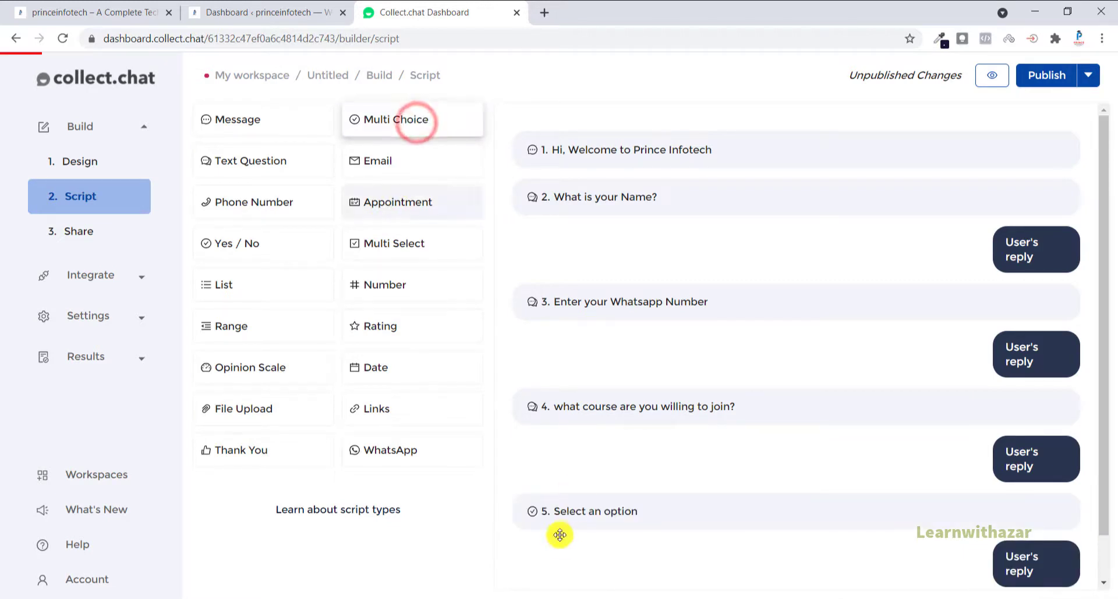
click(577, 511)
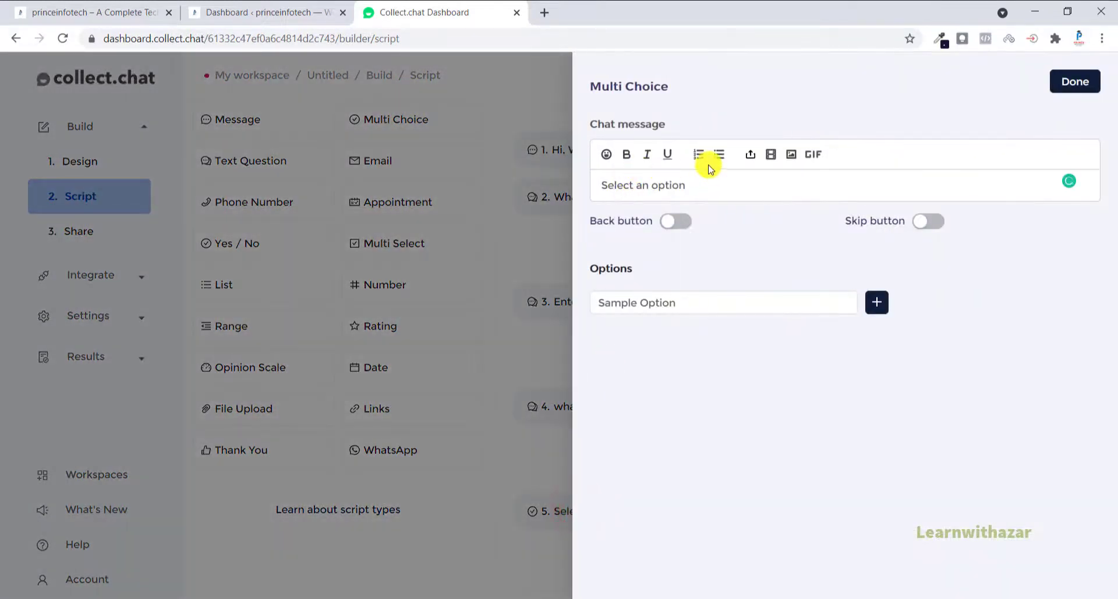
click(692, 189)
key(ctrl+a)
key(BackSpace)
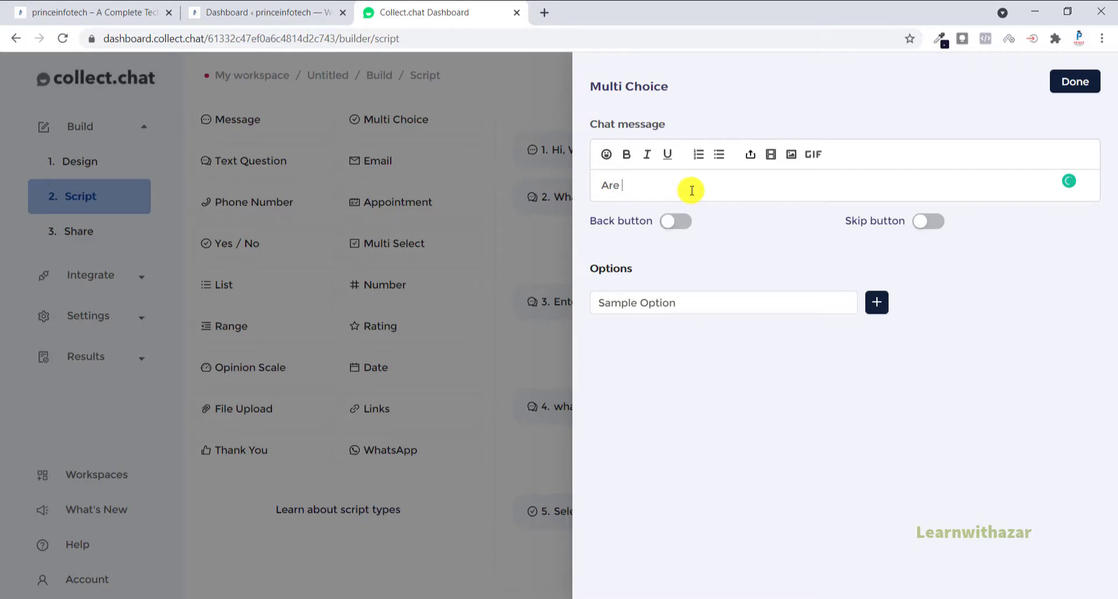
text(Are)
key(BackSpace)
key(BackSpace)
key(BackSpace)
text(Which mode you are p)
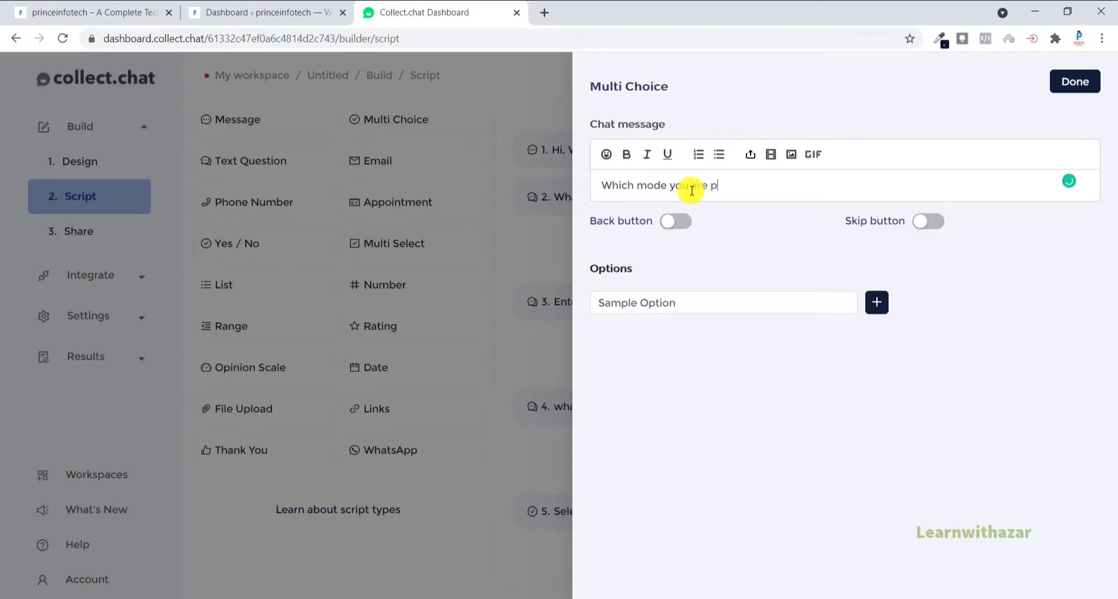
text(nning to join?)
Step: Replace the sample option of the joining mode question with "Online Training"
click(671, 301)
double_click(672, 300)
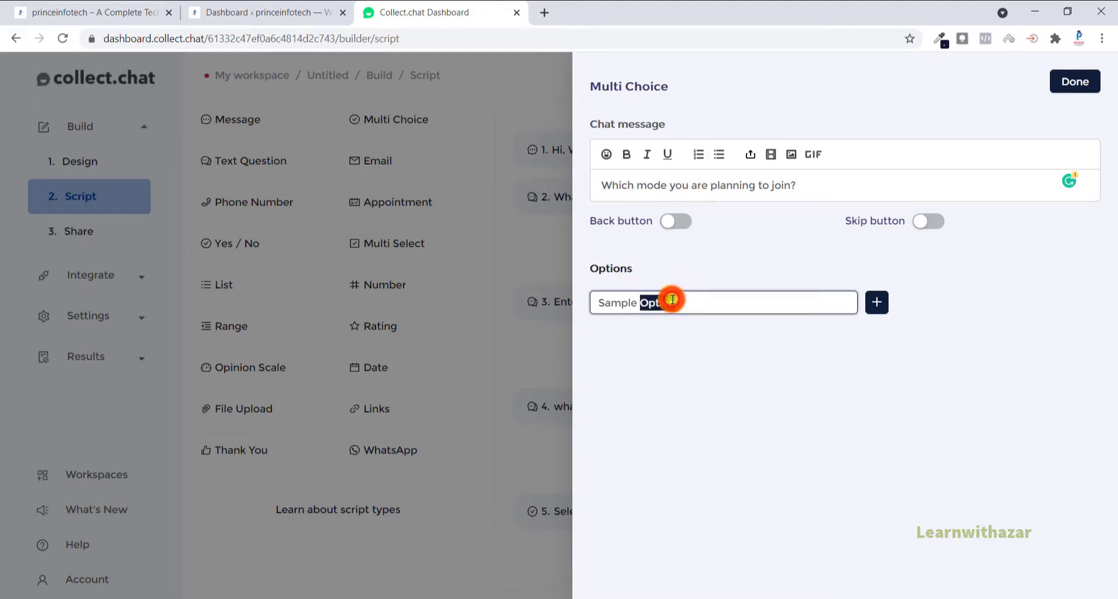
key(BackSpace)
key(BackSpace)
key(BackSpace)
key(BackSpace)
key(BackSpace)
key(BackSpace)
key(BackSpace)
key(BackSpace)
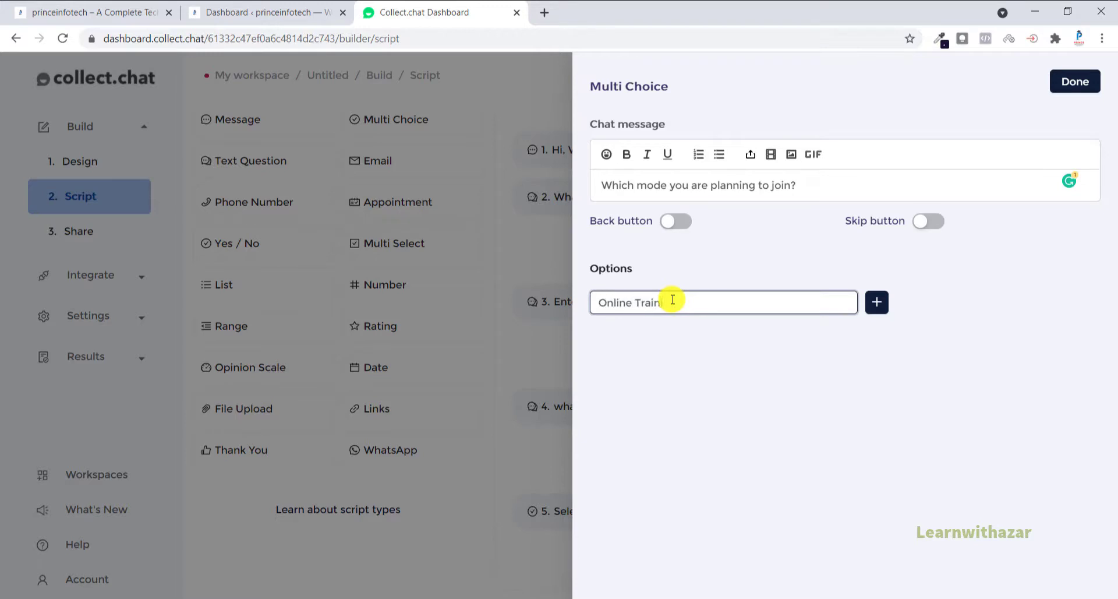
text(Online Training)
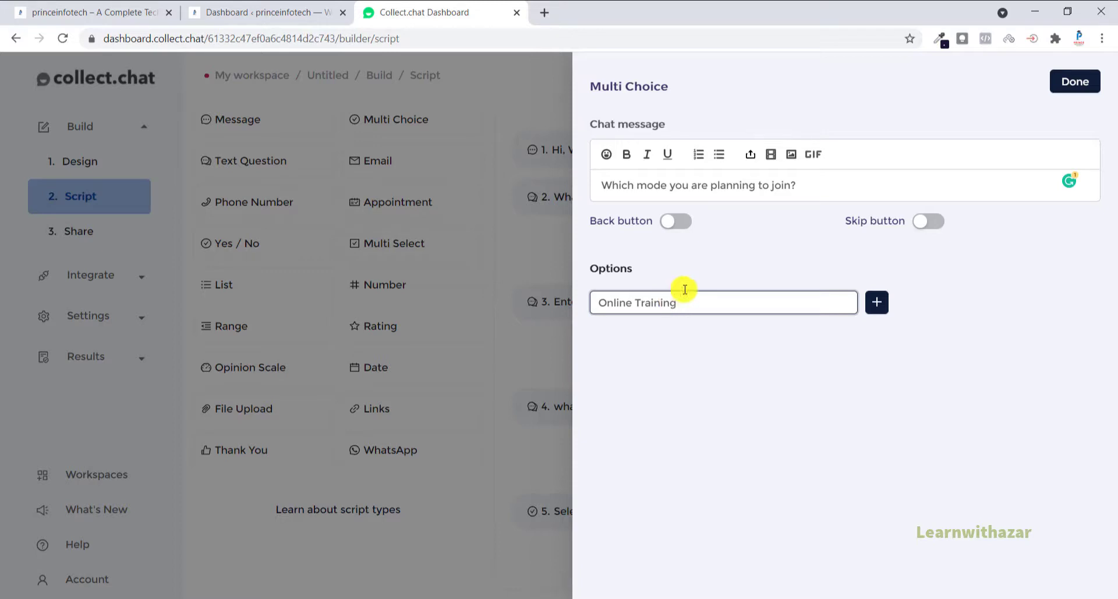
Step: Add a second option "Classroom Training" to the joining mode question and finish editing it
click(877, 302)
triple_click(670, 333)
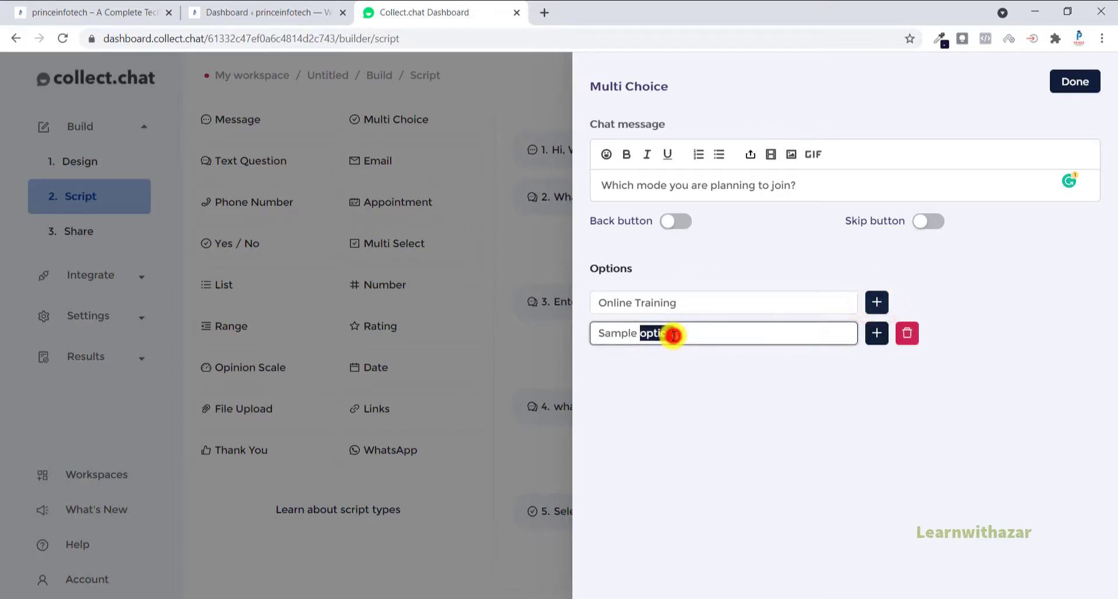
text(Classroom Training)
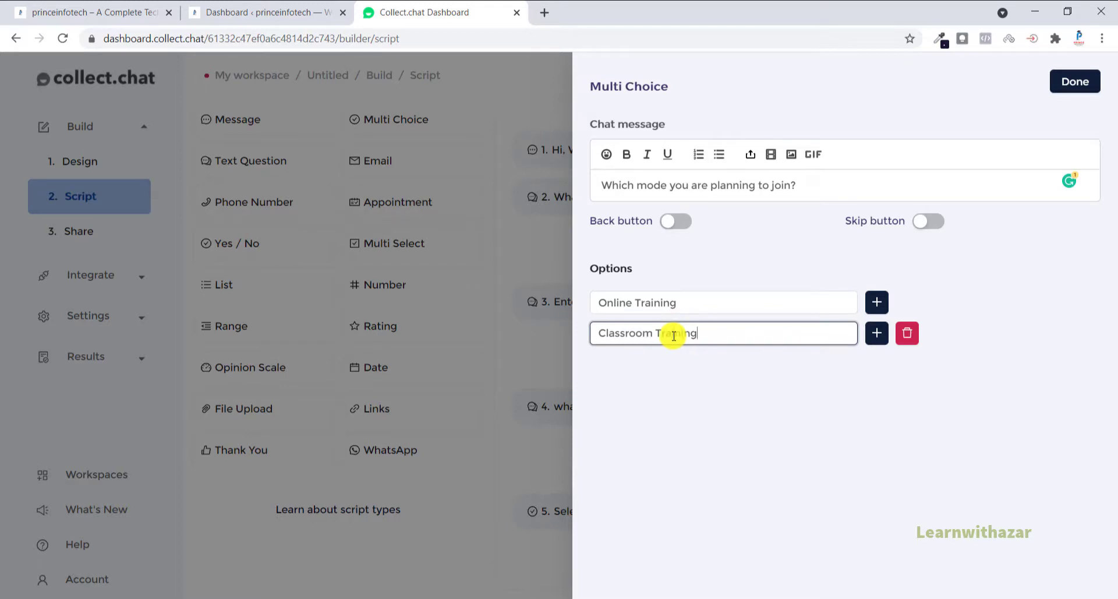
click(1065, 84)
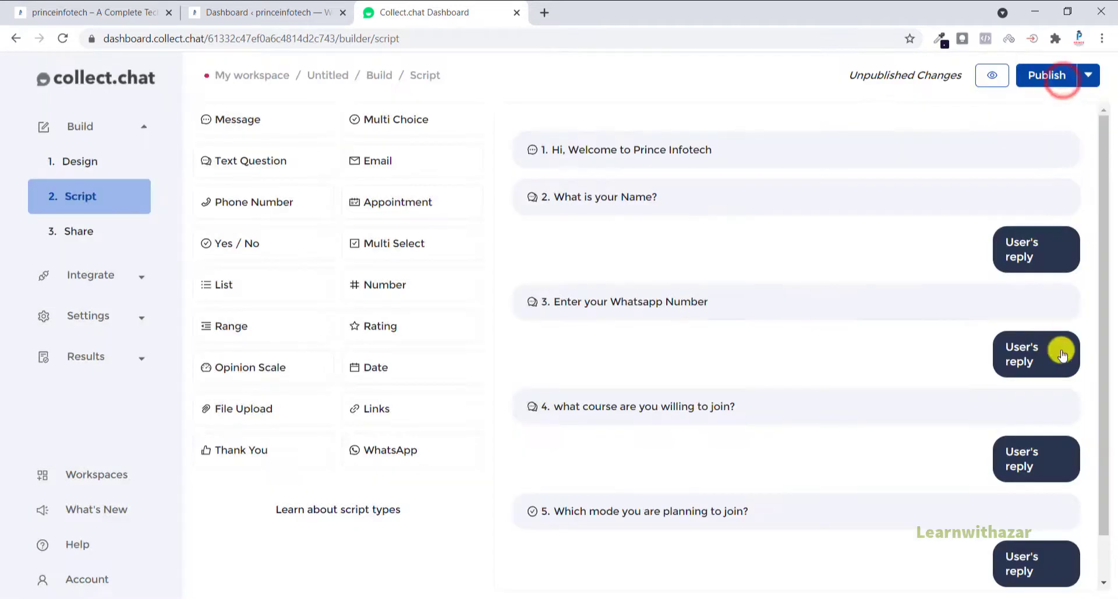
Step: Add a Thank You message at the end of the script and review its message and redirect settings
scroll(1031, 431, down, 1)
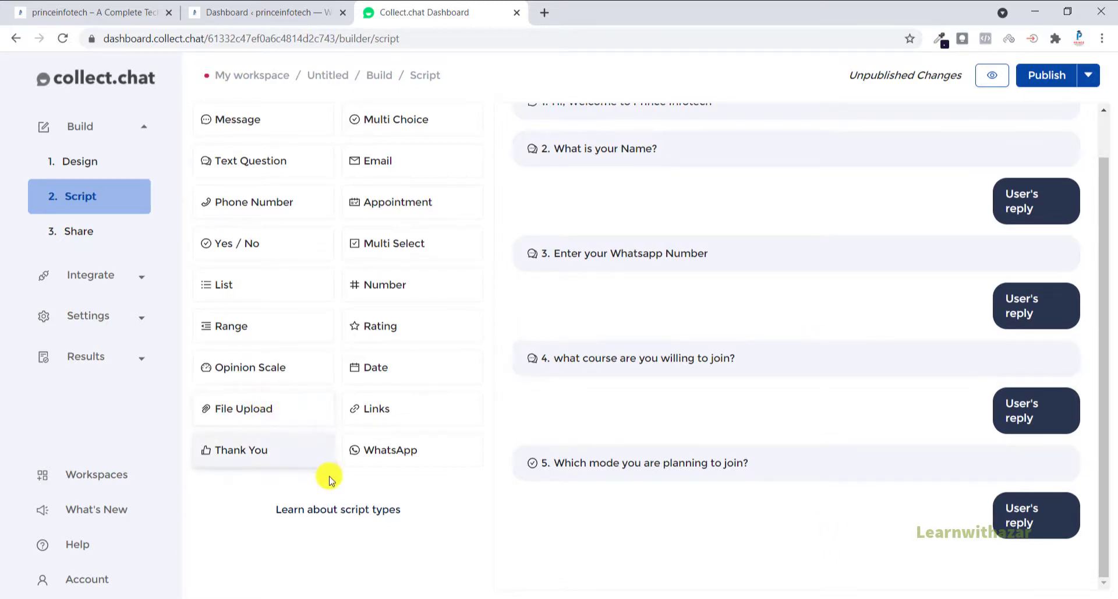
click(246, 463)
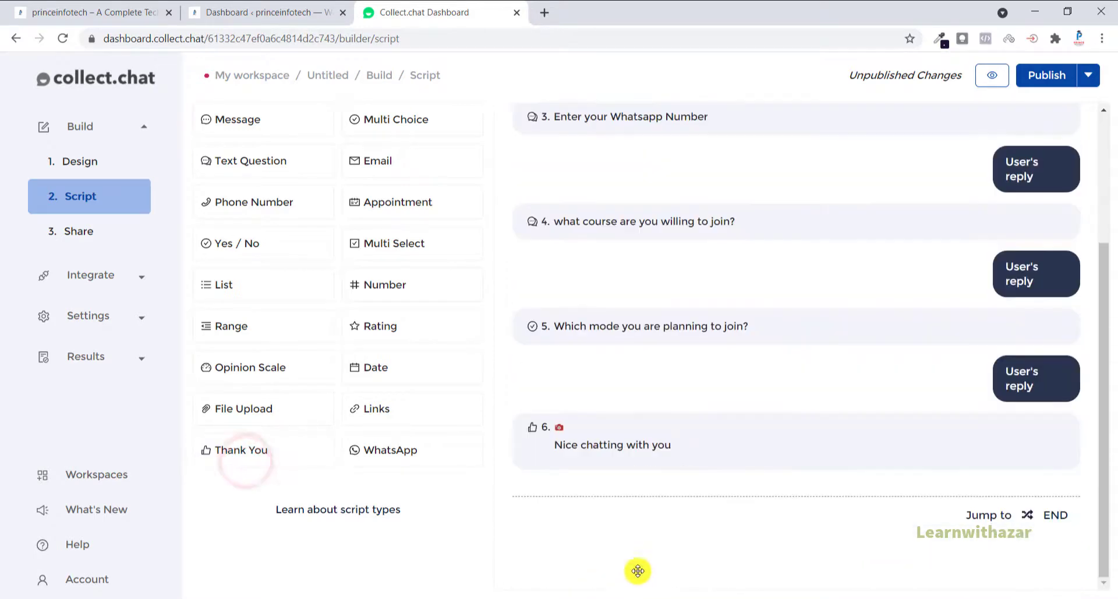
click(679, 448)
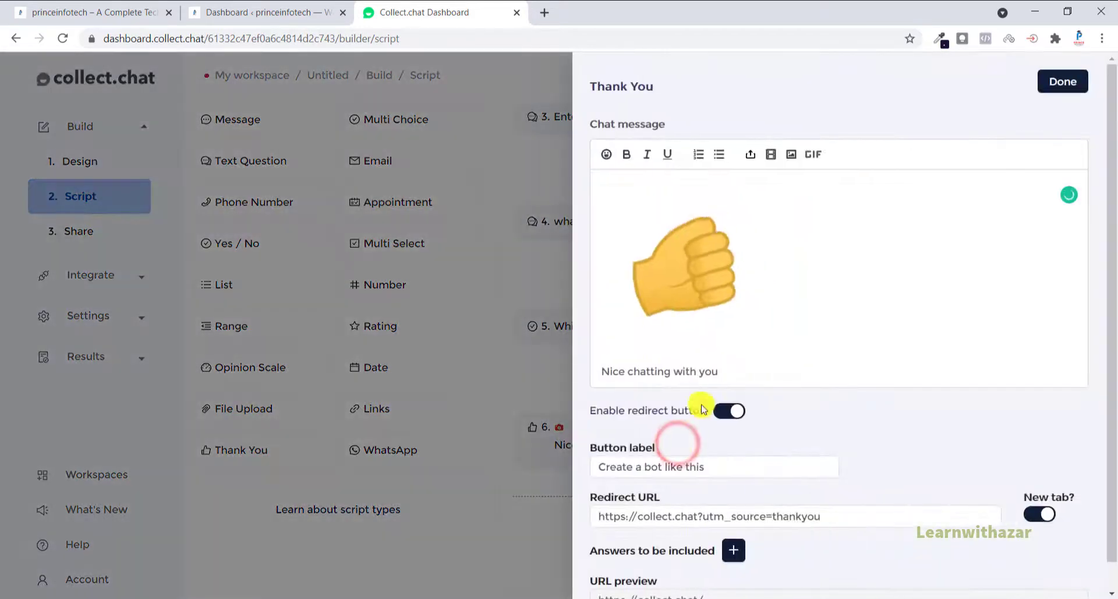
scroll(717, 509, down, 1)
click(712, 488)
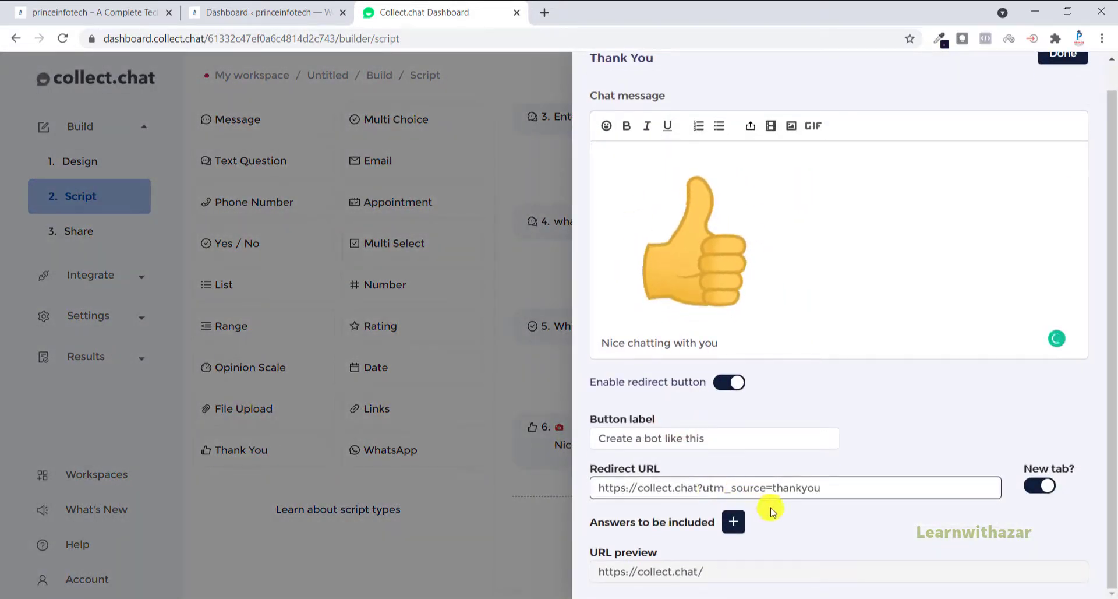
scroll(722, 326, up, 1)
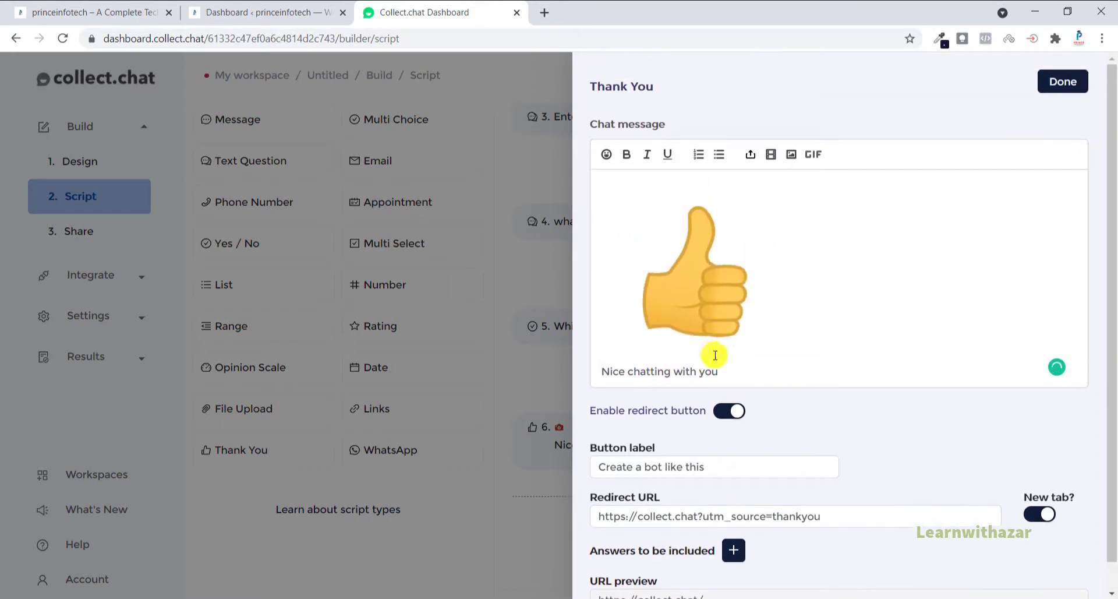
Step: Extend the Thank You message text with "Our Representative will contact you within 24 hours" and finish editing it
click(750, 374)
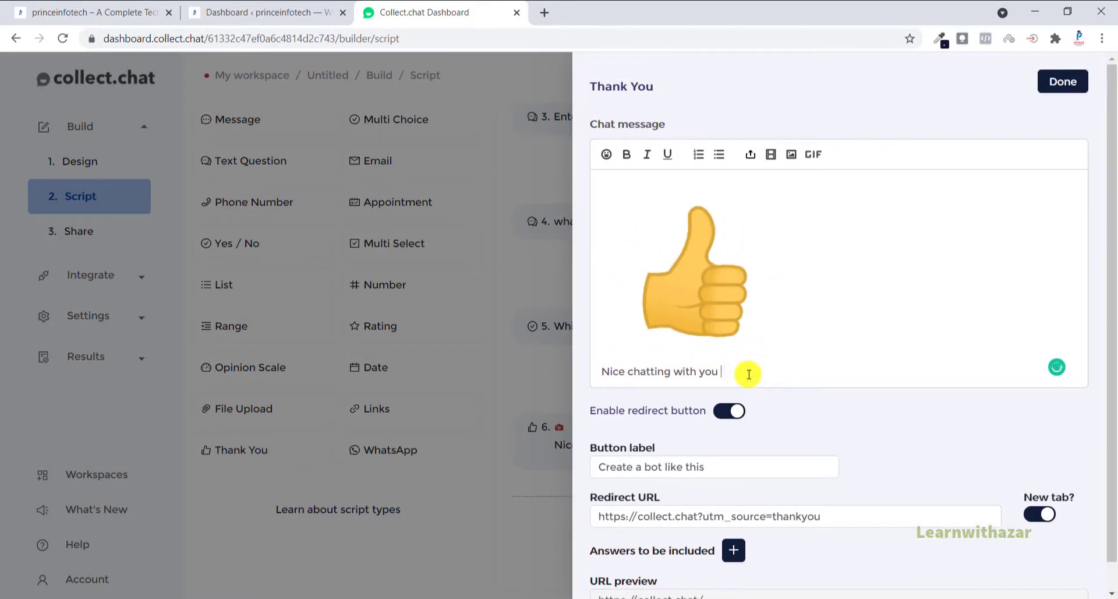
text(Our Representative will)
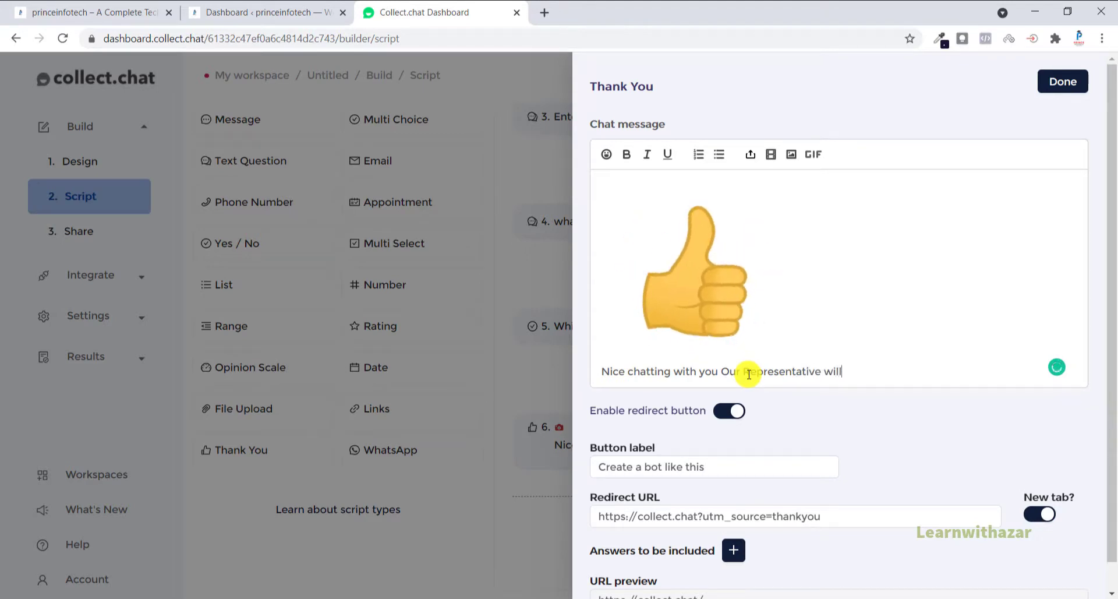
text(ntact you within)
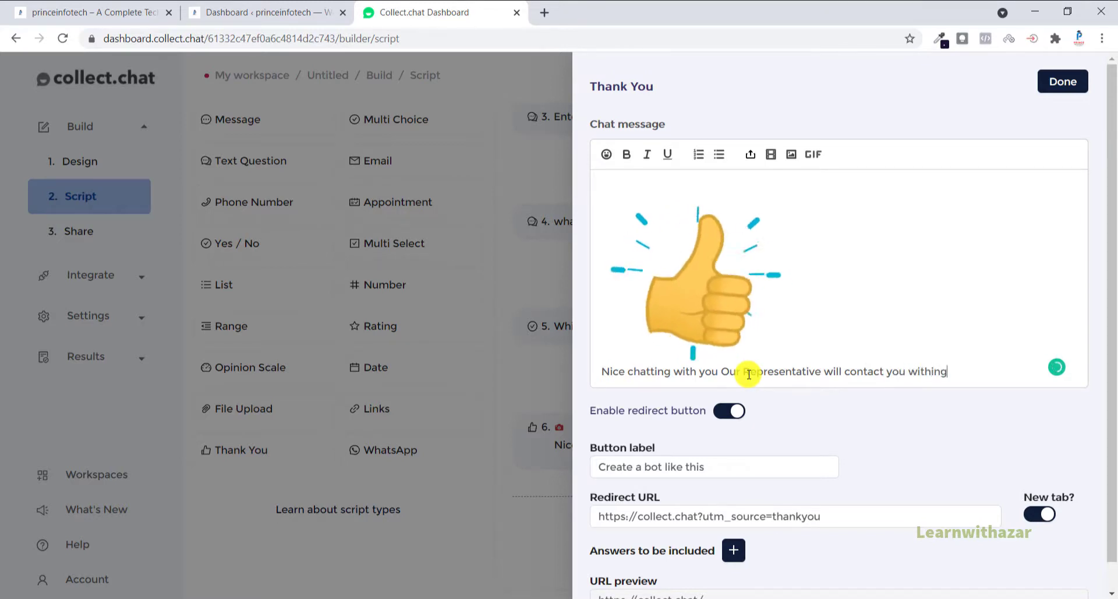
text( 2)
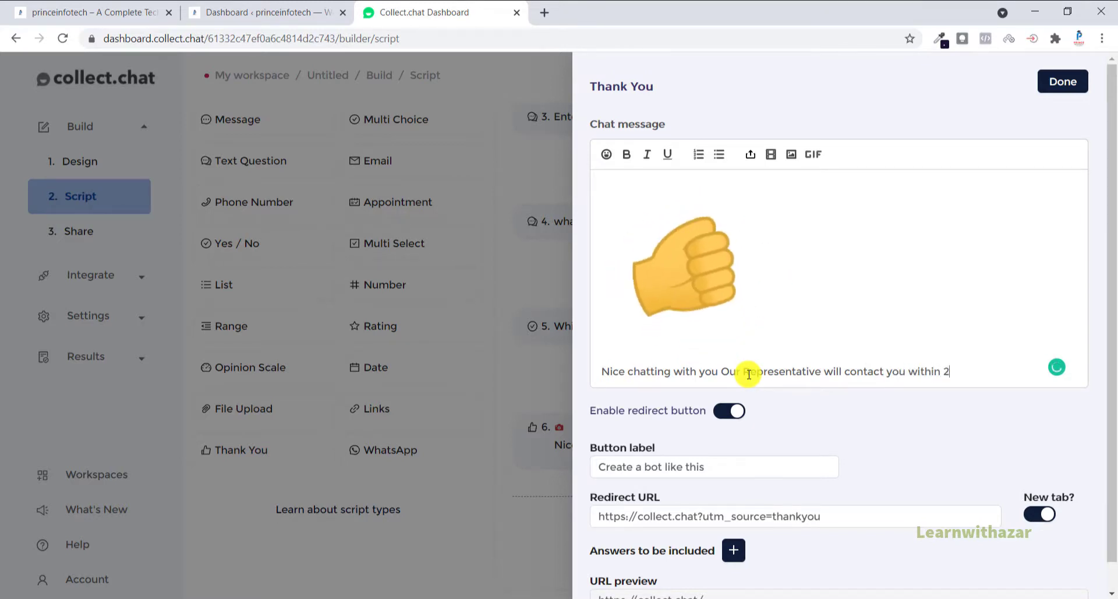
text(4 hours)
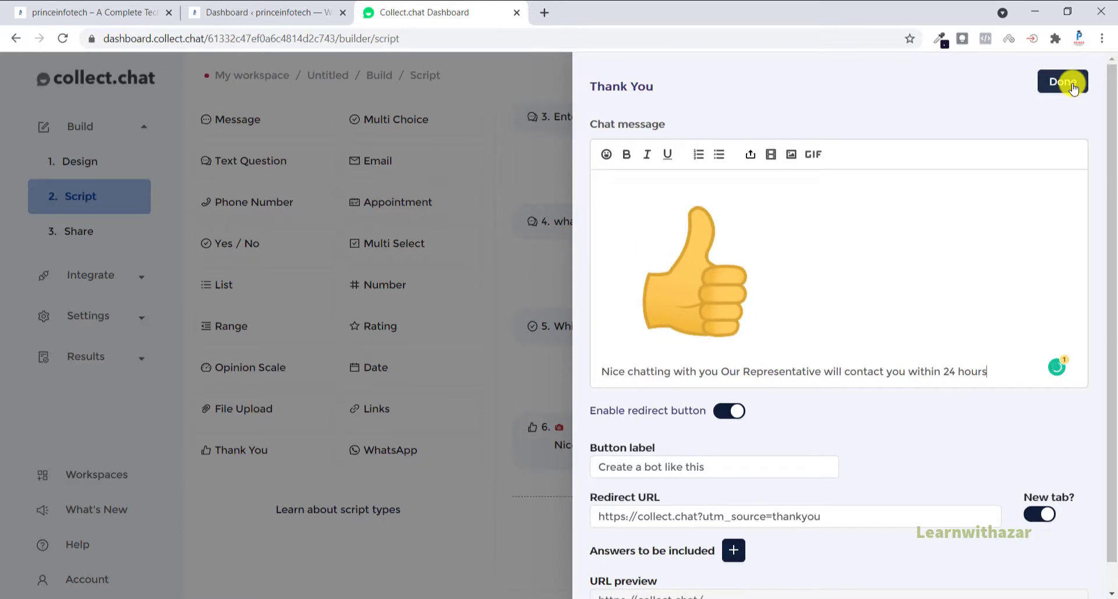
click(1073, 87)
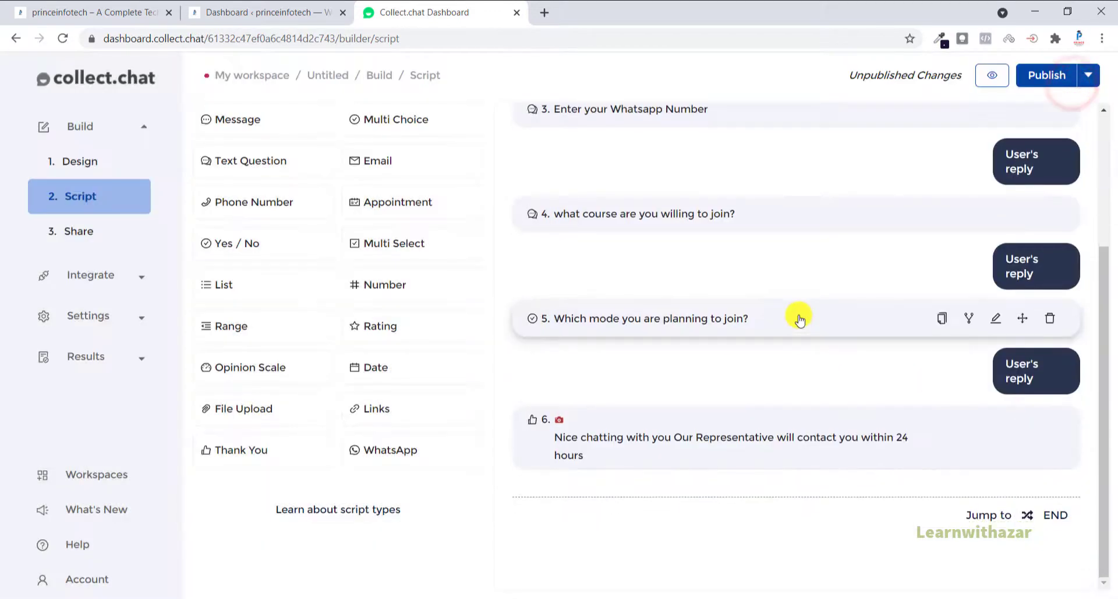
Step: Publish the changes to the chatbot script
scroll(807, 349, up, 3)
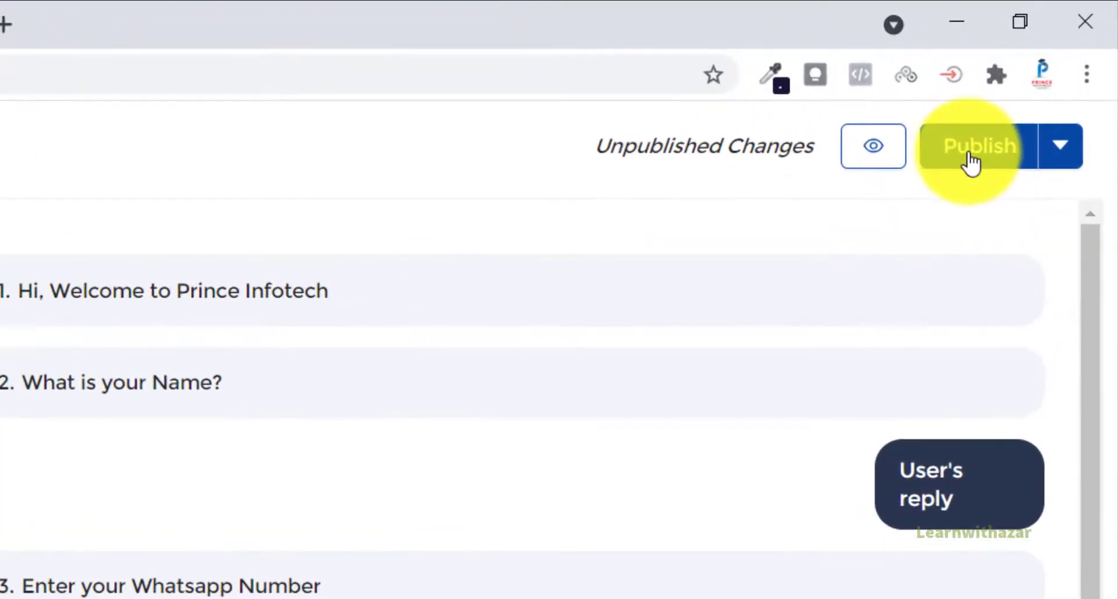
click(985, 145)
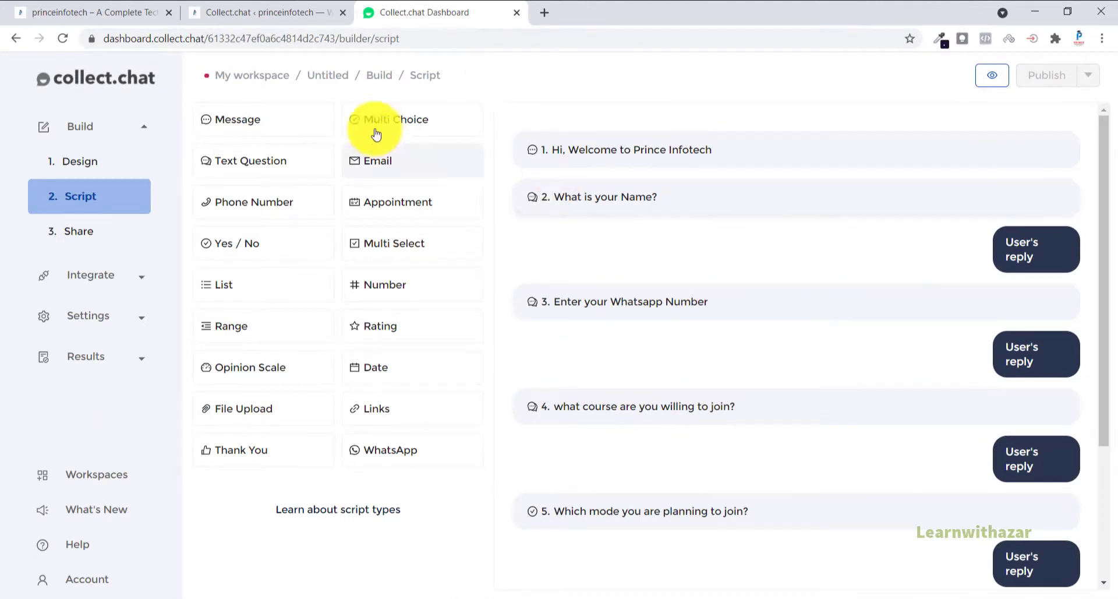
Step: Return to the workspace overview and rename the untitled bot as Princeinfotech
click(337, 77)
click(582, 161)
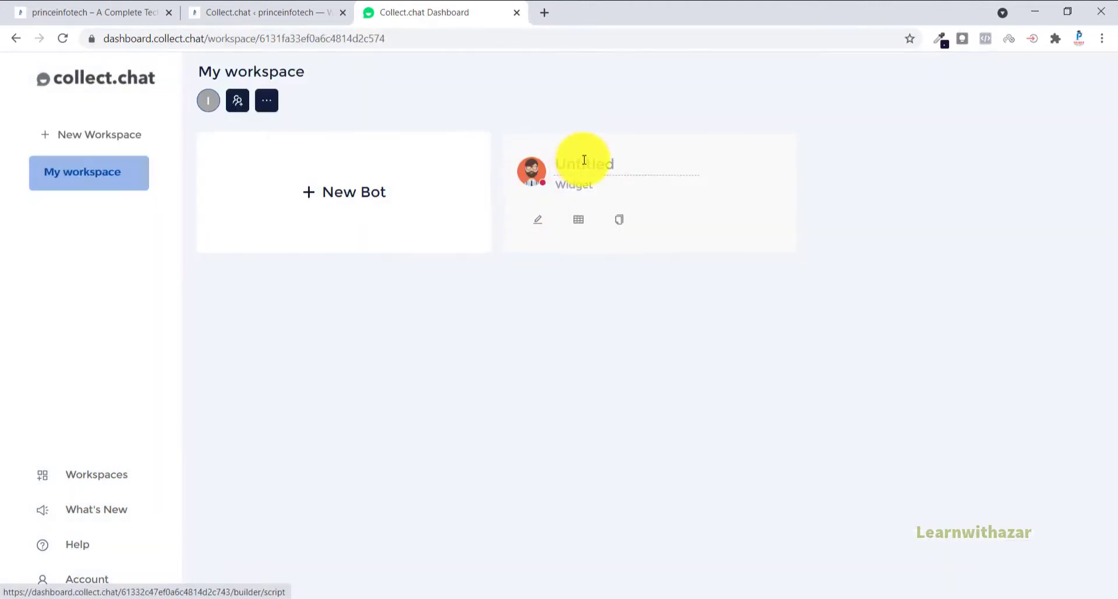
double_click(583, 161)
text(H)
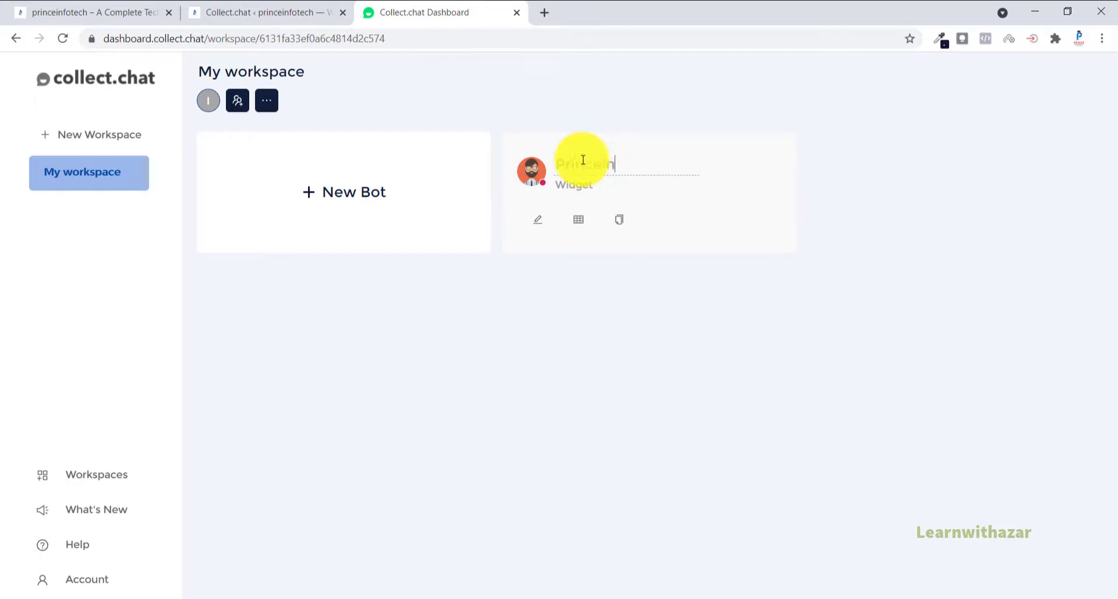
click(594, 279)
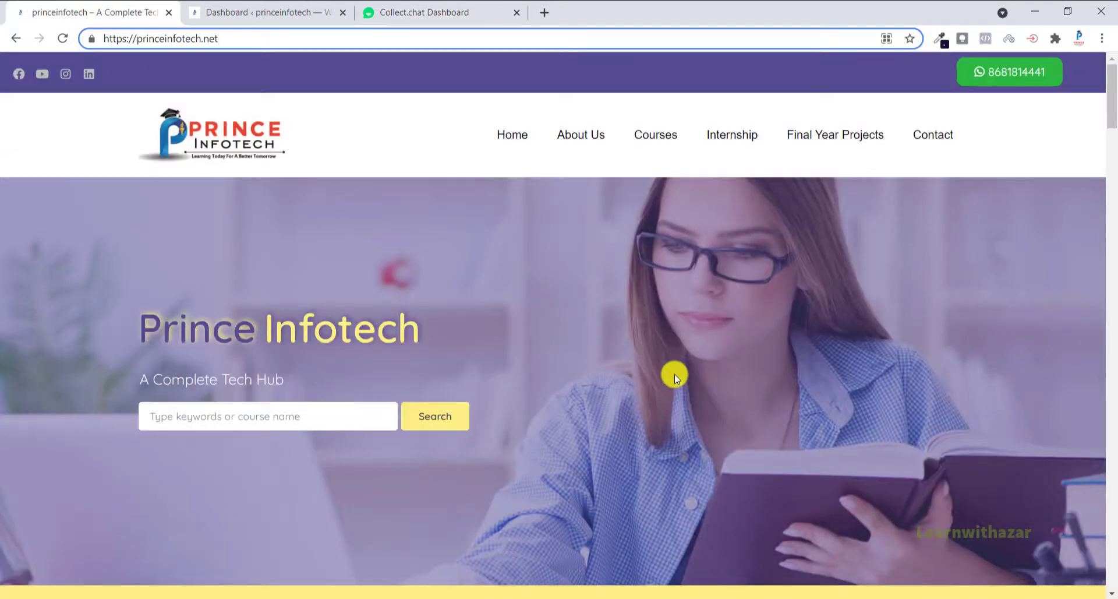
Step: Switch from the Prince Infotech home page to its WordPress dashboard and open the page for adding new plugins
scroll(675, 374, down, 7)
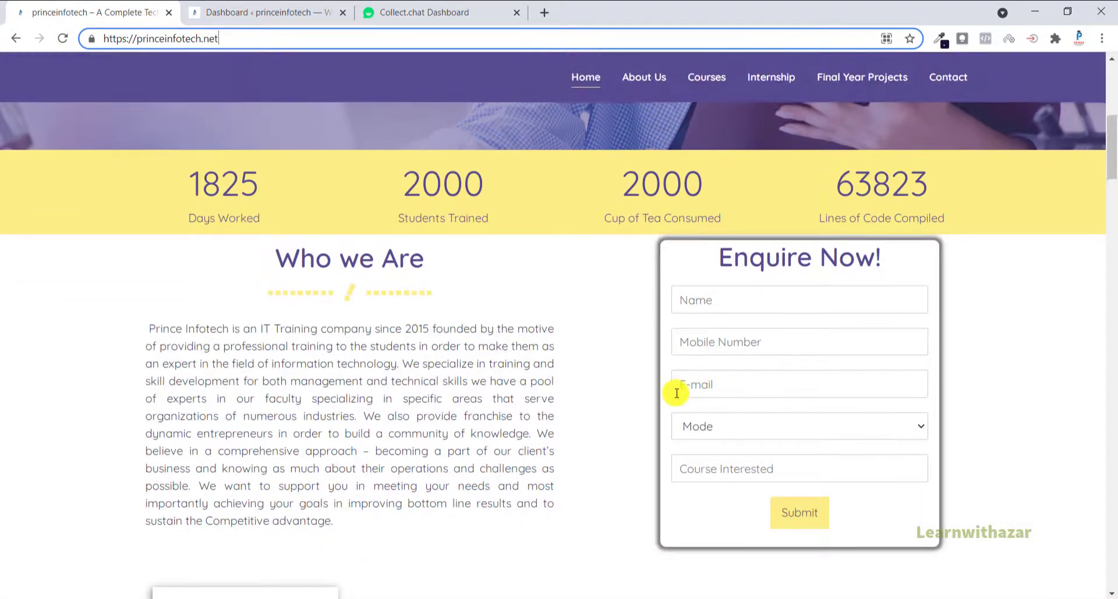
key(Return)
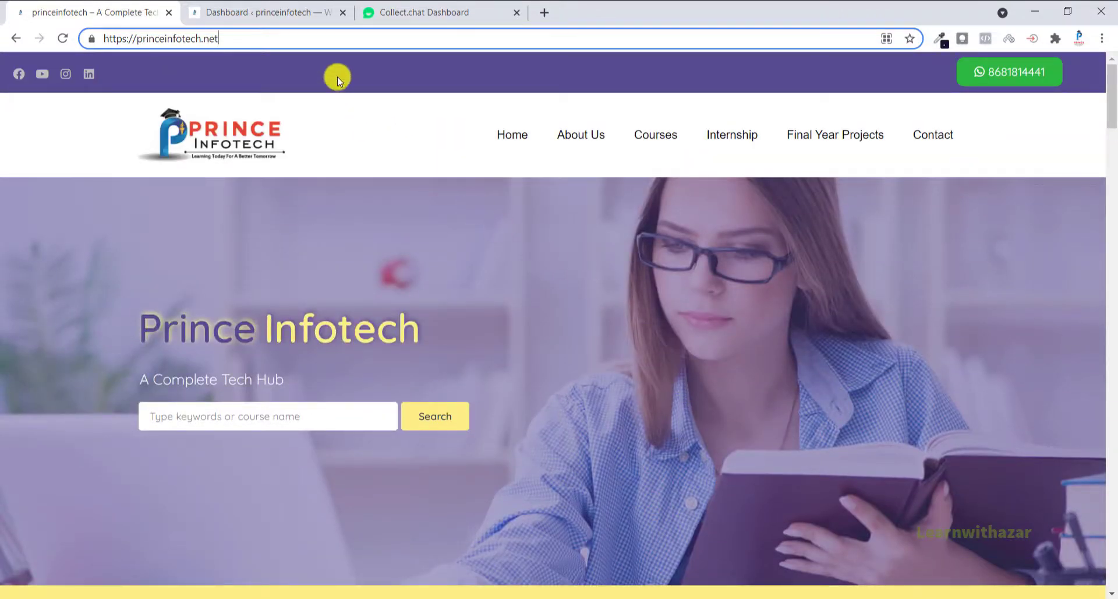
click(272, 13)
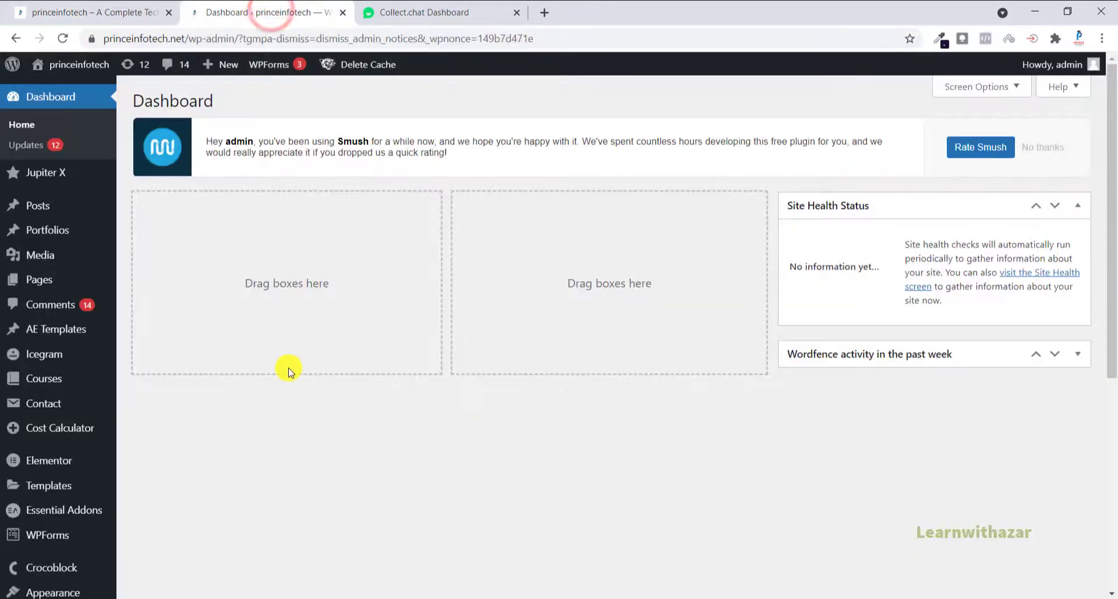
scroll(261, 446, down, 4)
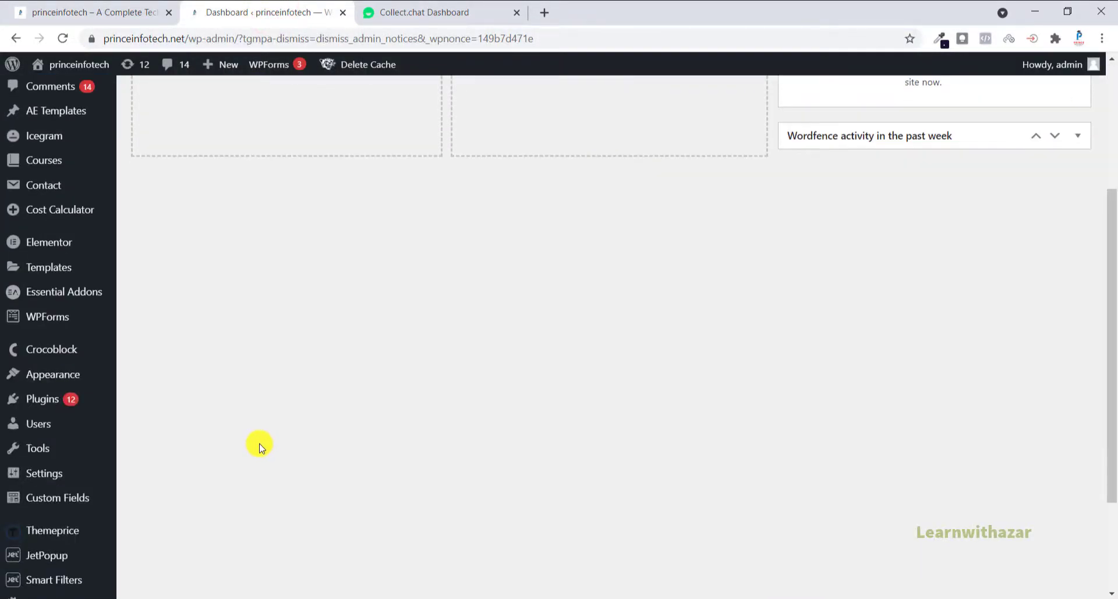
scroll(261, 446, up, 4)
scroll(224, 492, down, 1)
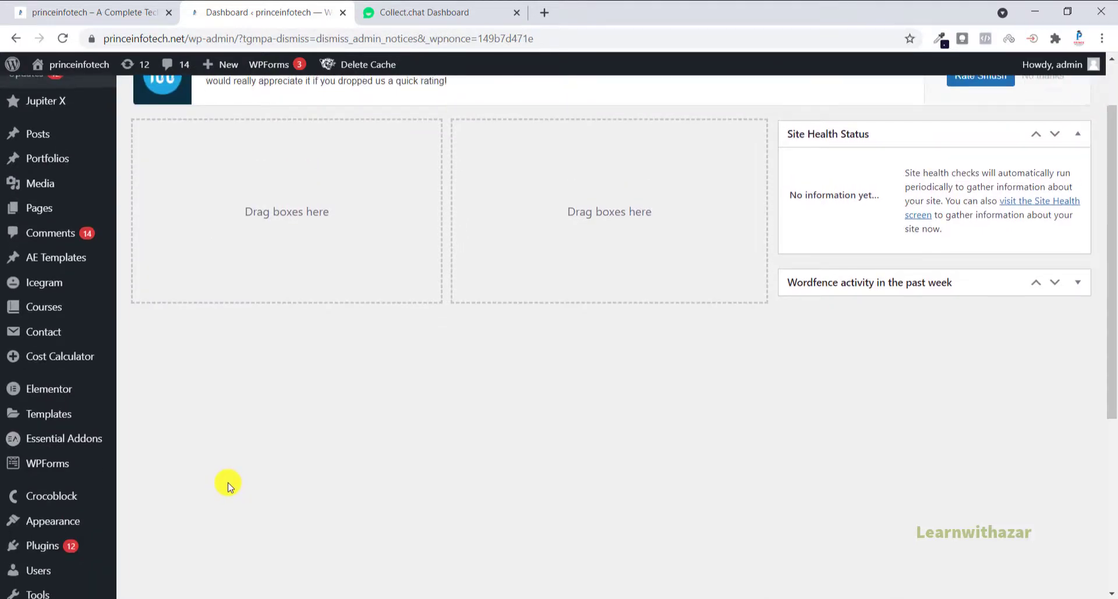
scroll(227, 485, up, 1)
scroll(227, 485, down, 5)
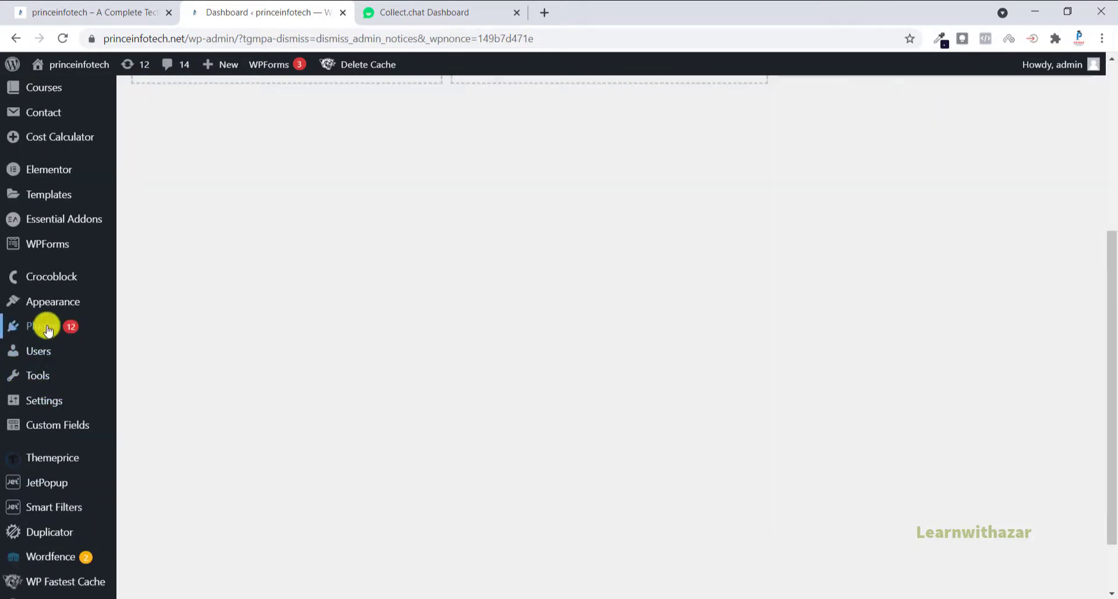
mouse_move(46, 326)
click(139, 349)
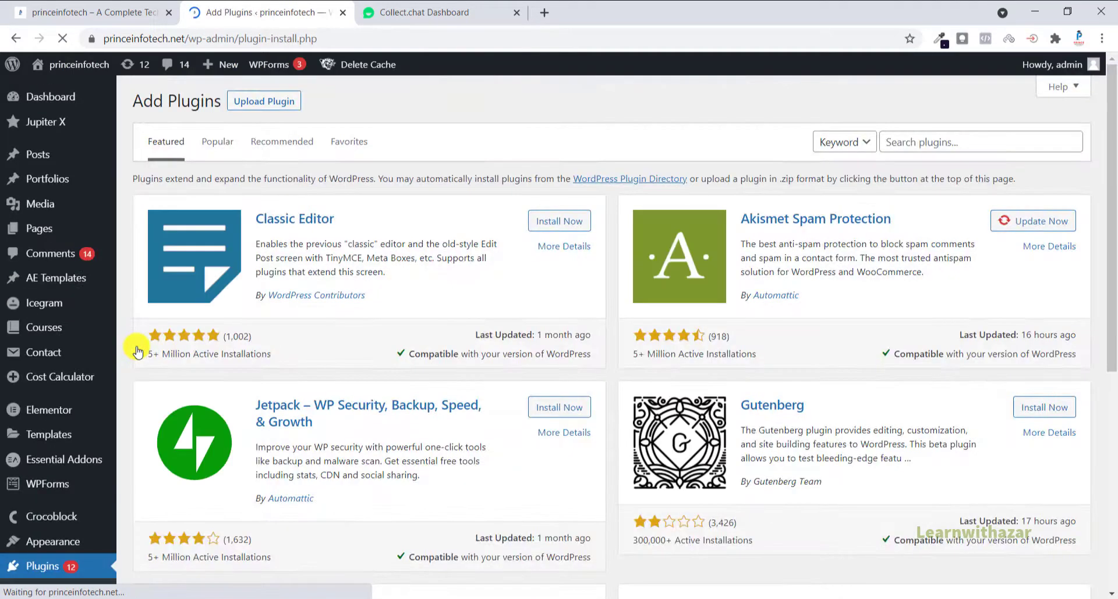
Step: Search the plugins for "collect.chat", then install and activate the Website Chatbot plugin by Collect.chat Inc
click(951, 143)
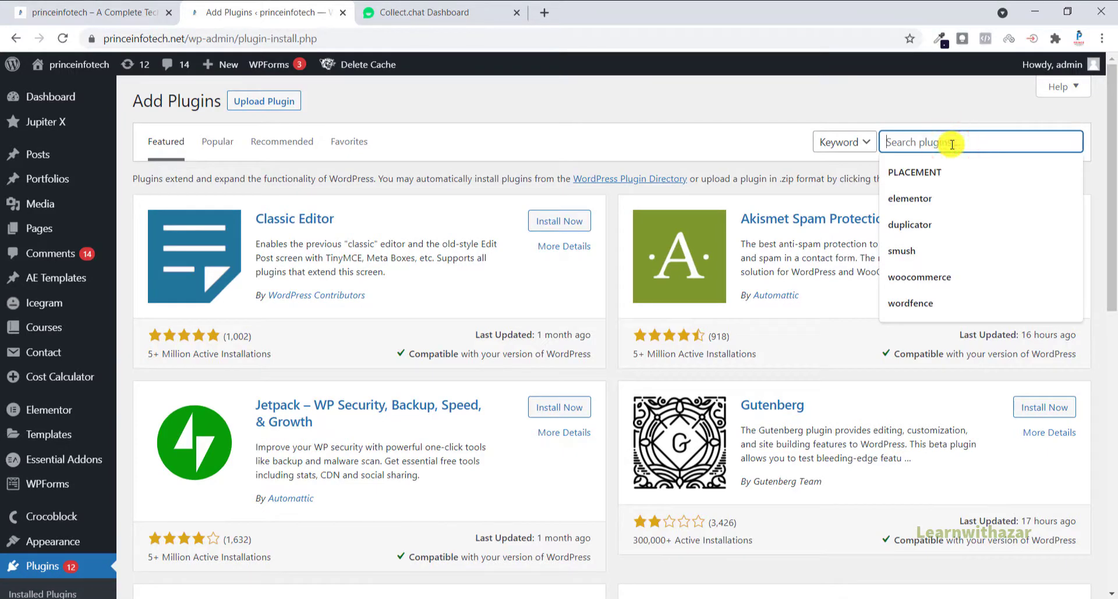
text(collect.chat)
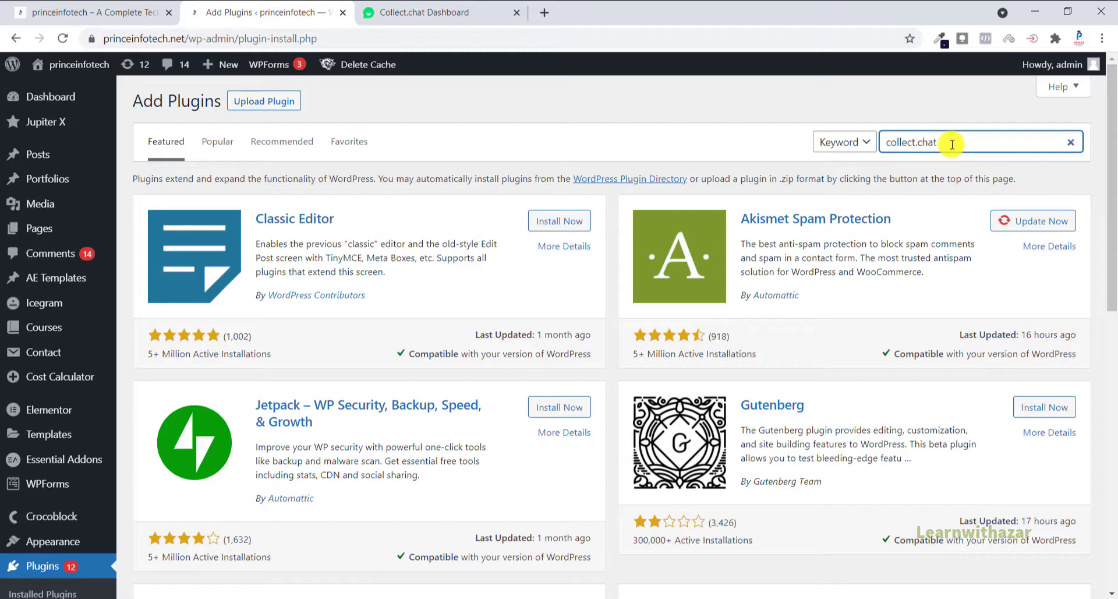
key(Return)
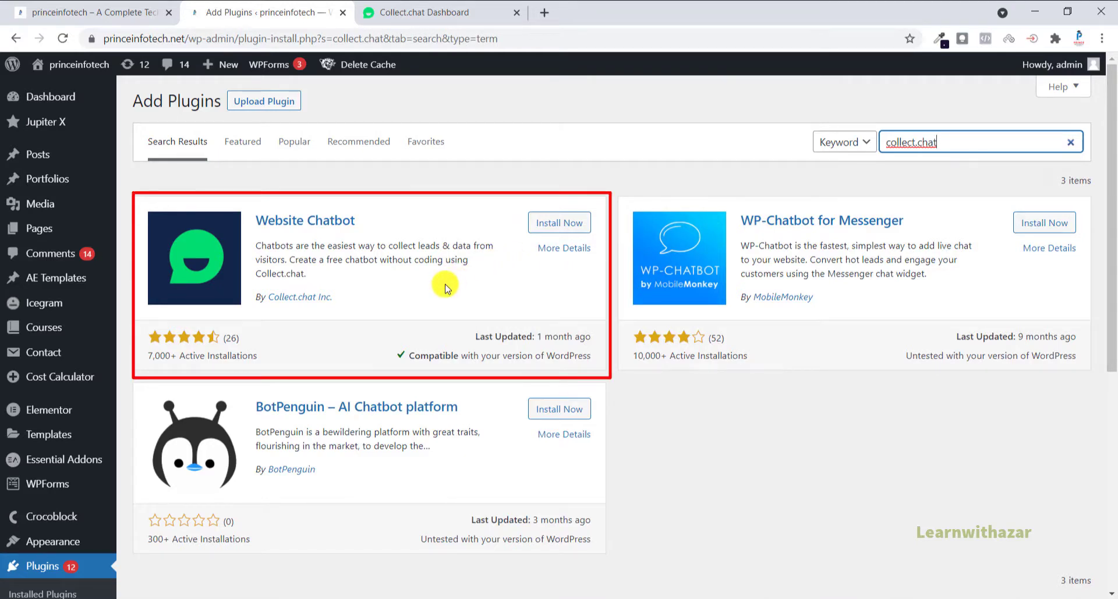
click(560, 231)
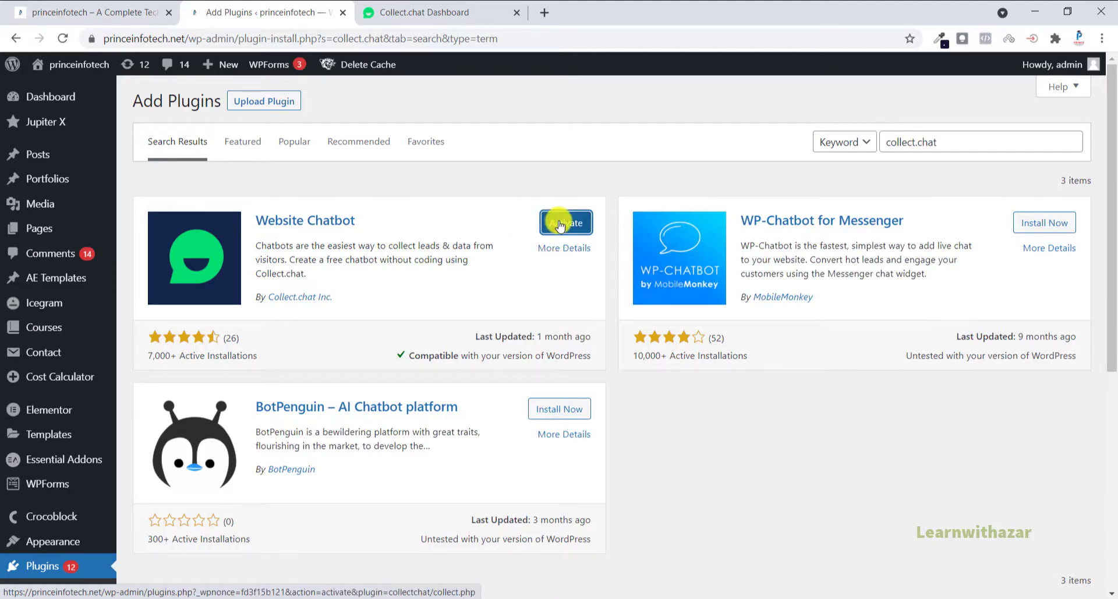
click(578, 233)
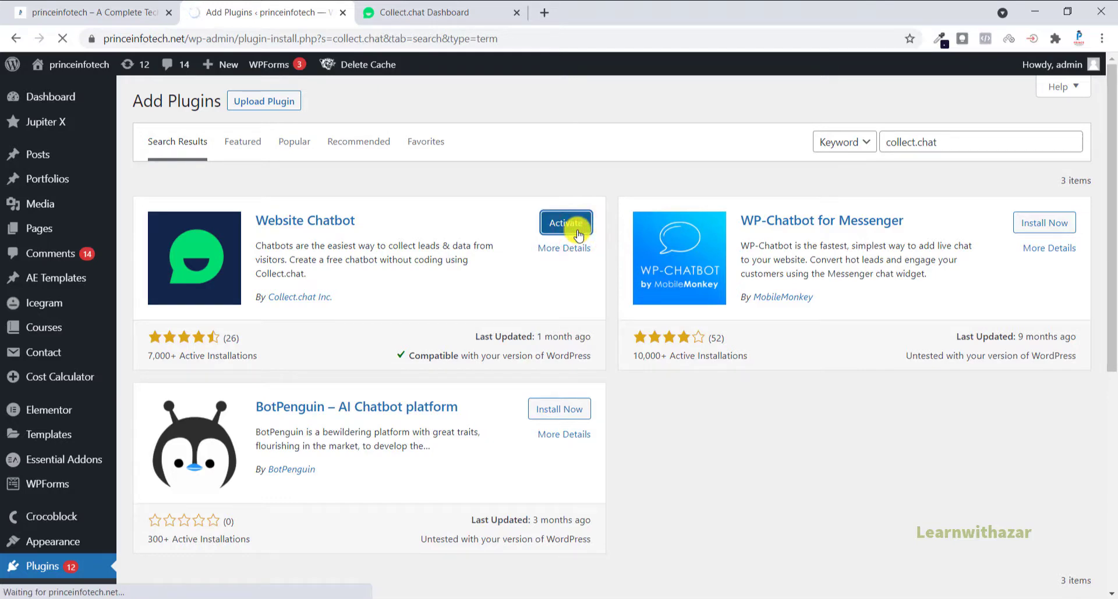
Step: Copy the website code snippet from the Share page of the Princeinfotech bot in the Collect.chat dashboard
click(423, 8)
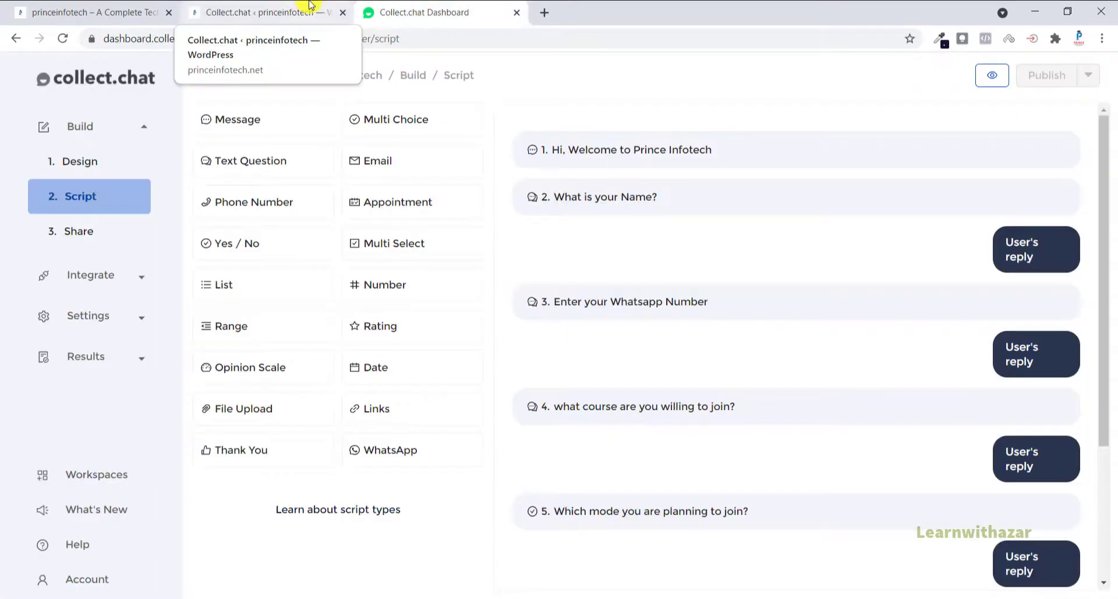
click(300, 11)
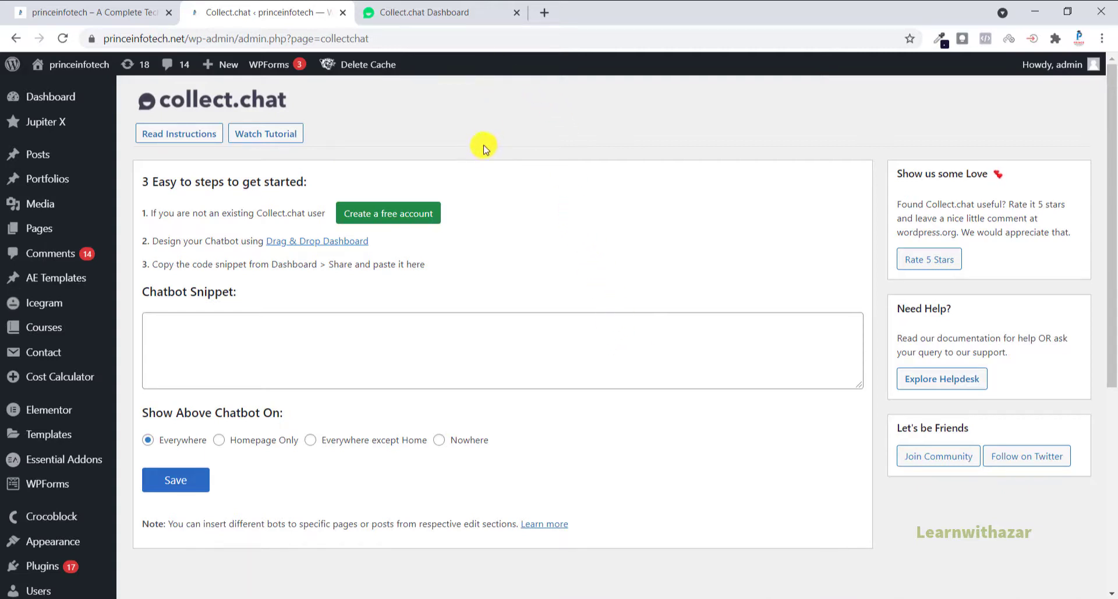
click(454, 14)
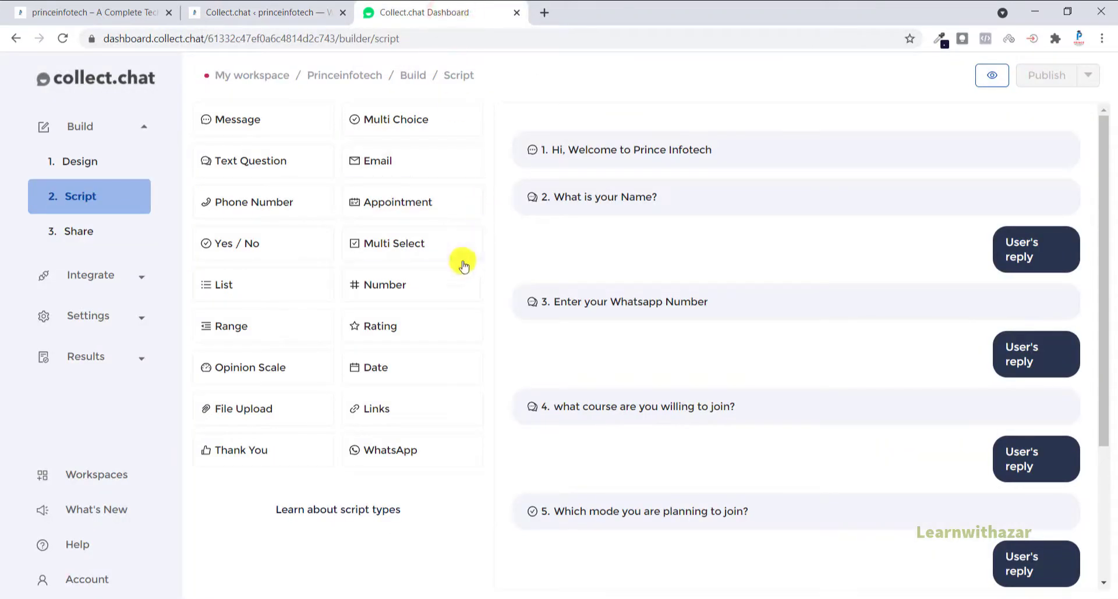
click(89, 234)
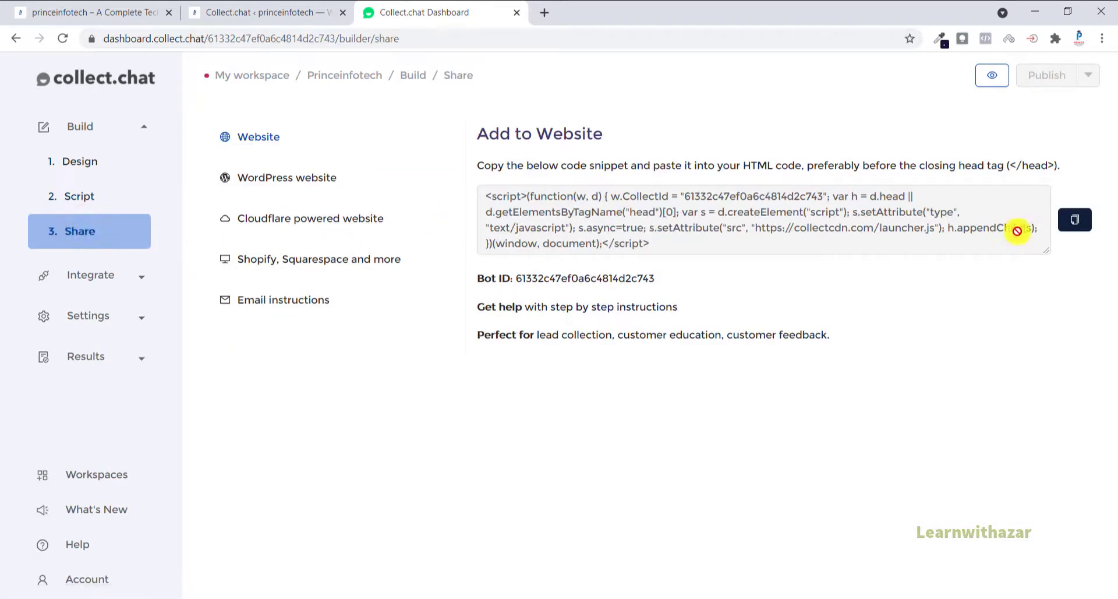
click(1076, 221)
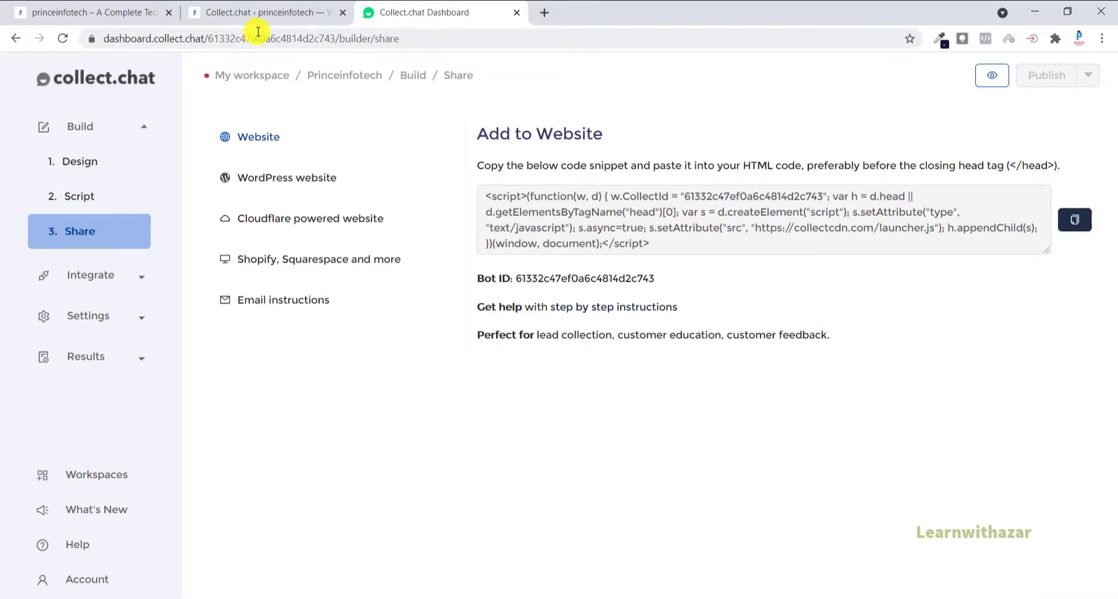
Step: Switch to the Collect.chat plugin page in WordPress and paste the copied code as the chatbot snippet
click(267, 14)
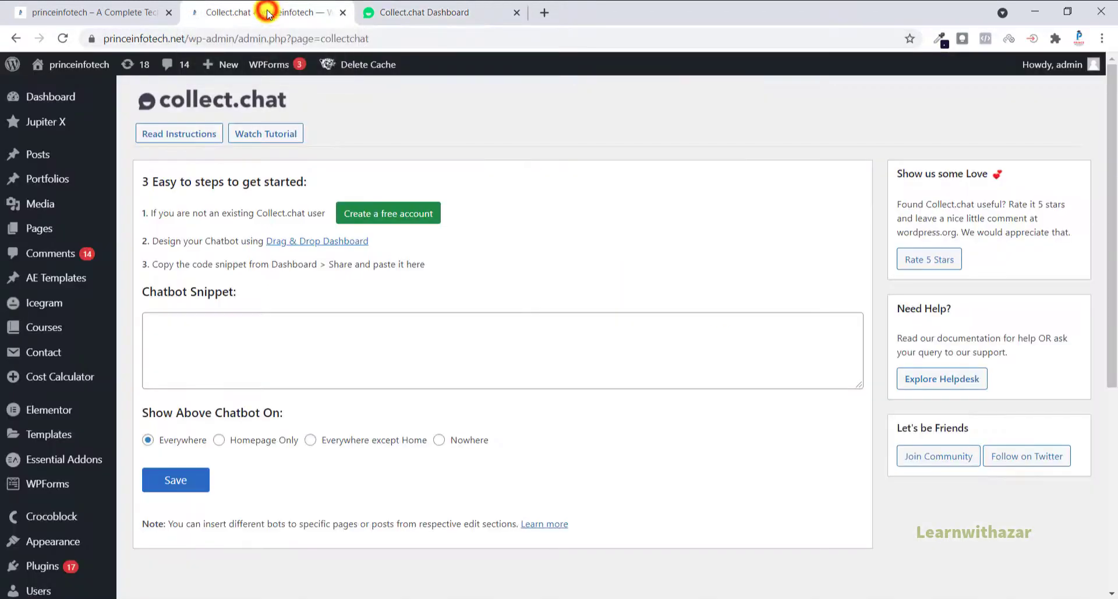
click(207, 336)
right_click(208, 336)
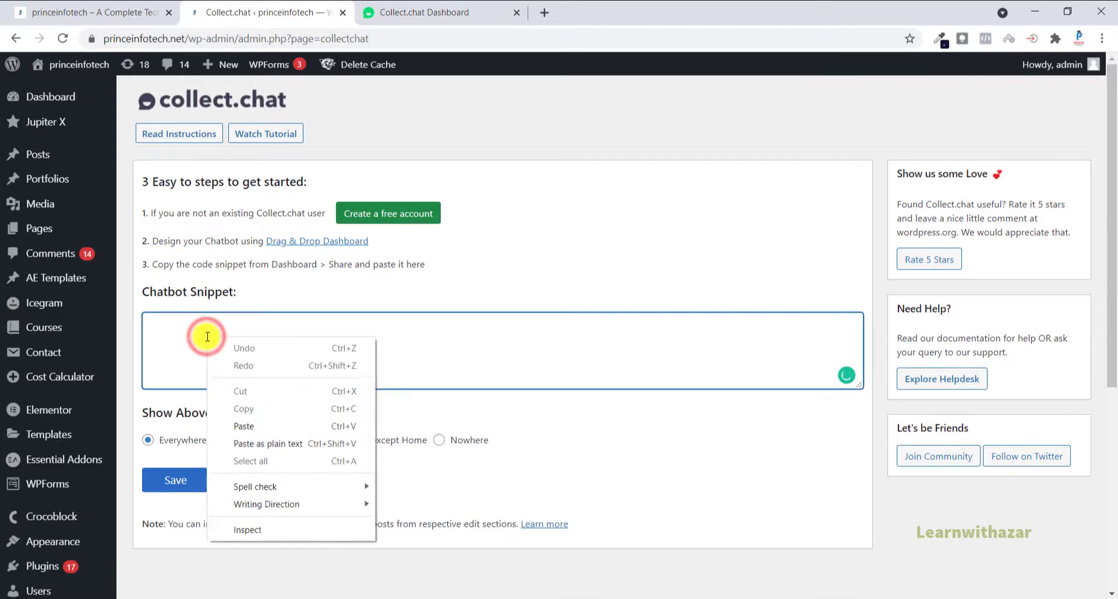
click(269, 427)
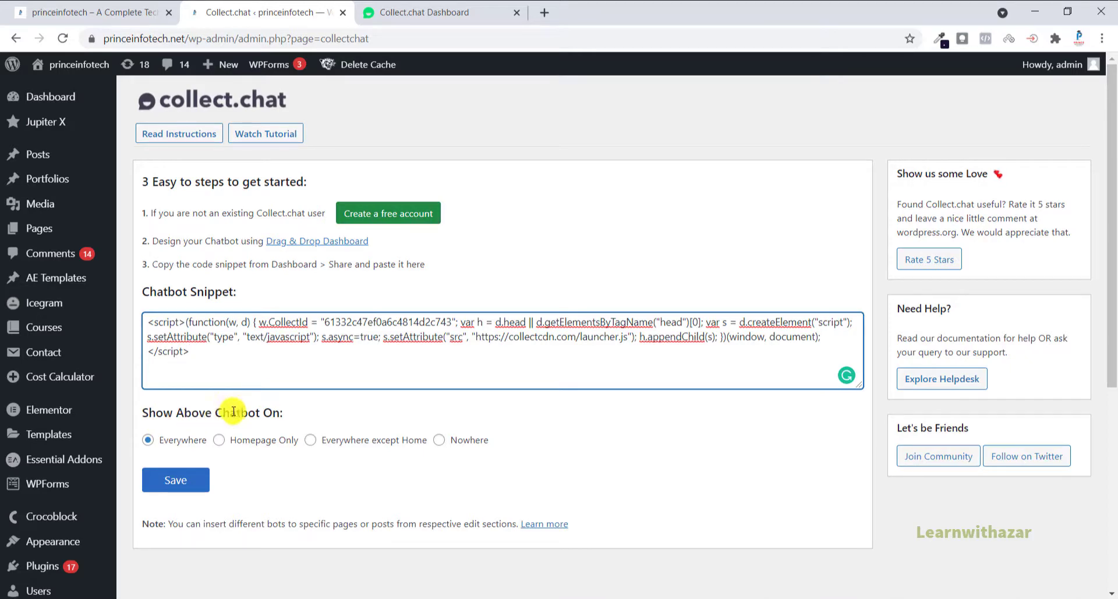
Step: Set the chatbot to show on Homepage Only and save the plugin settings
click(233, 446)
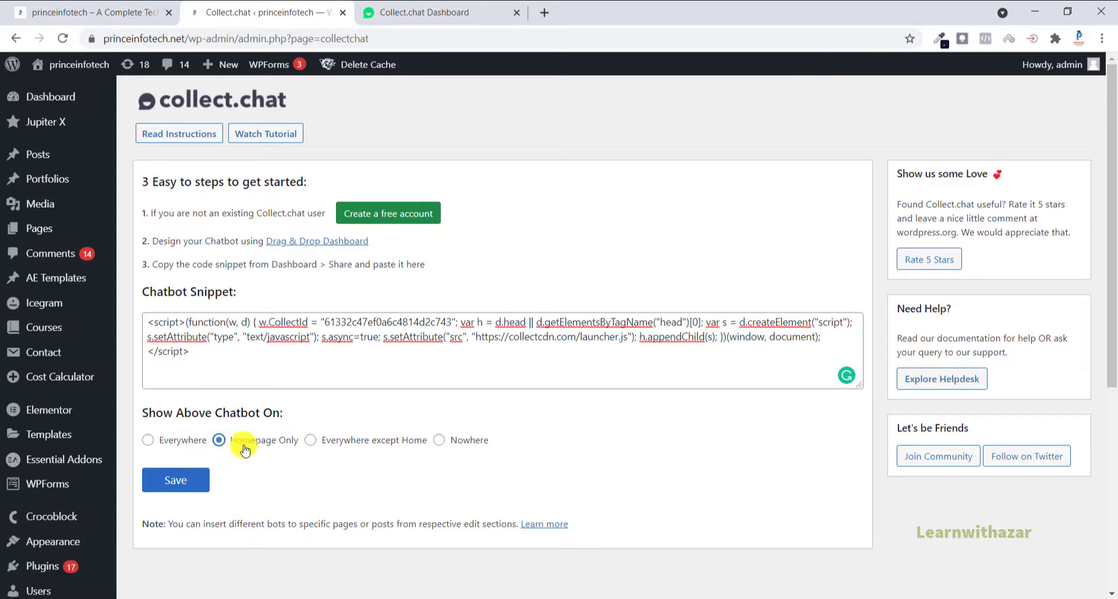
click(172, 483)
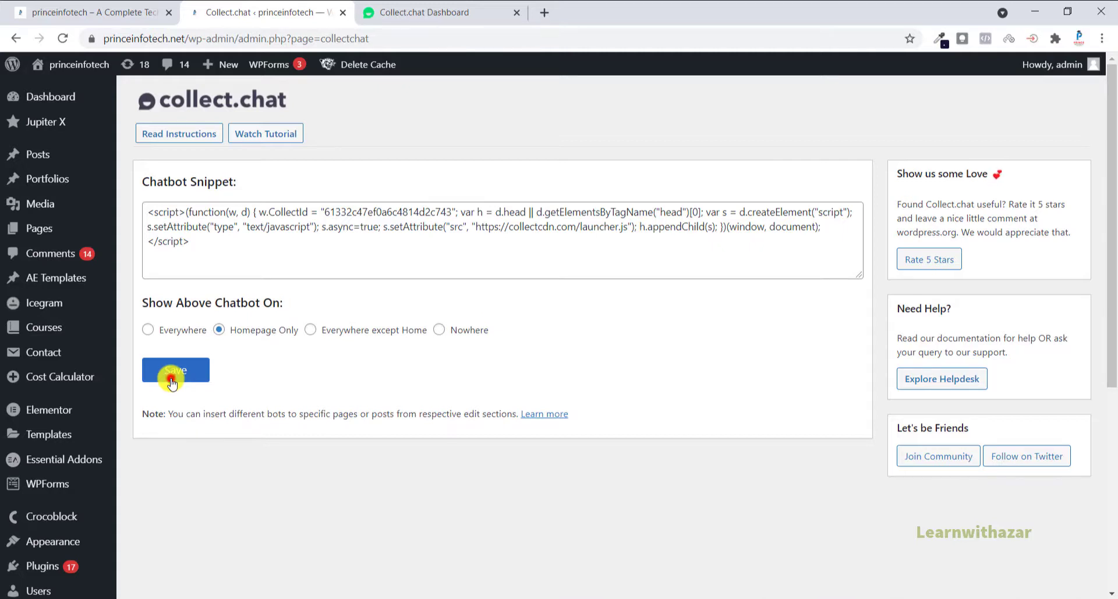
click(172, 381)
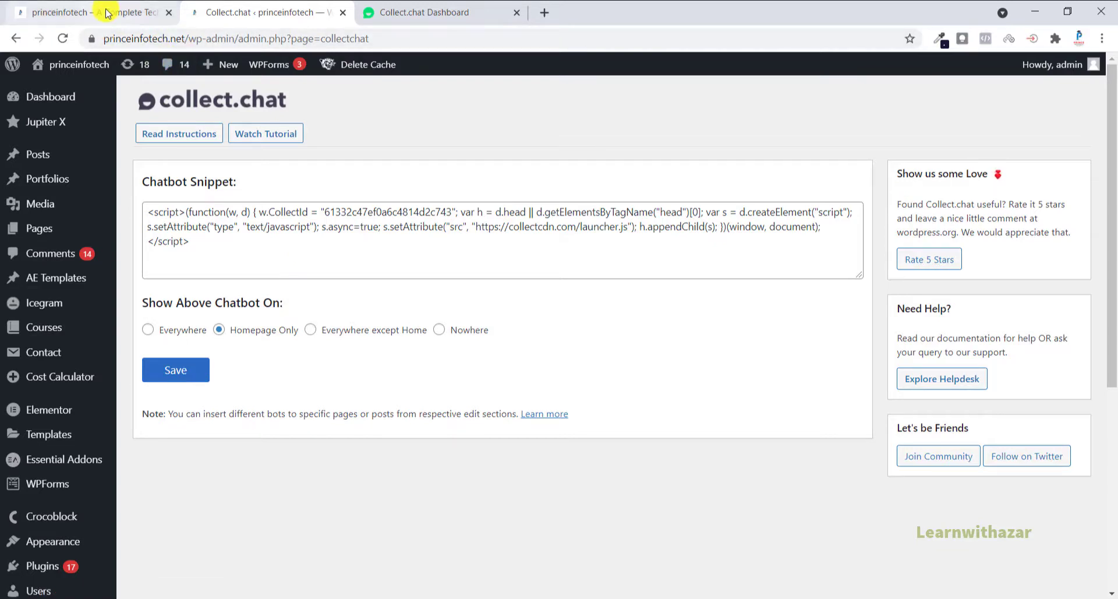
Step: Reload the Prince Infotech home page and open the chatbot widget on it
click(100, 12)
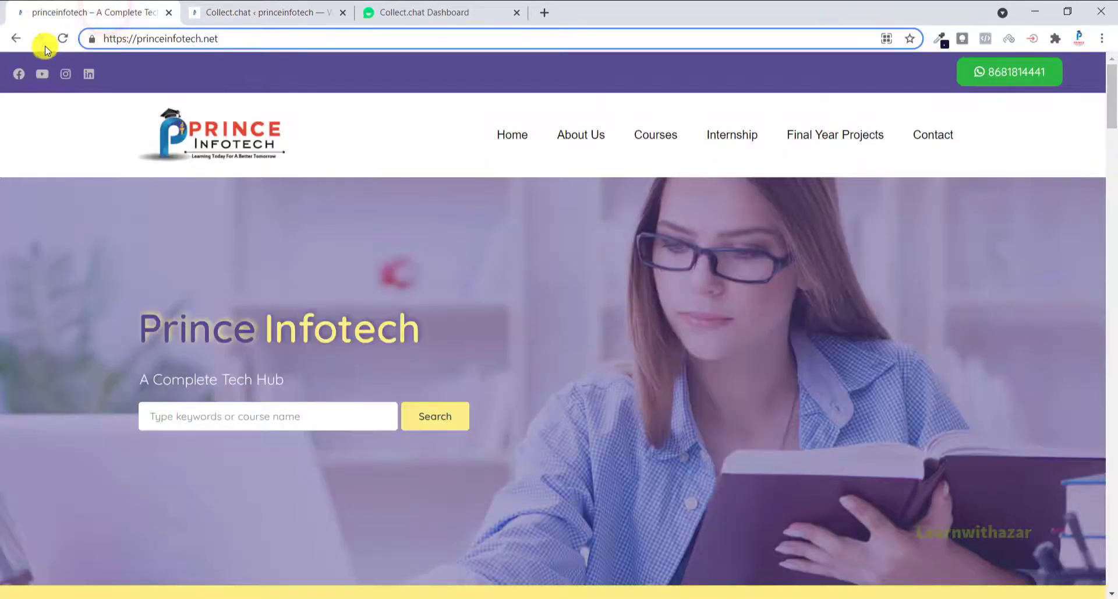
click(63, 40)
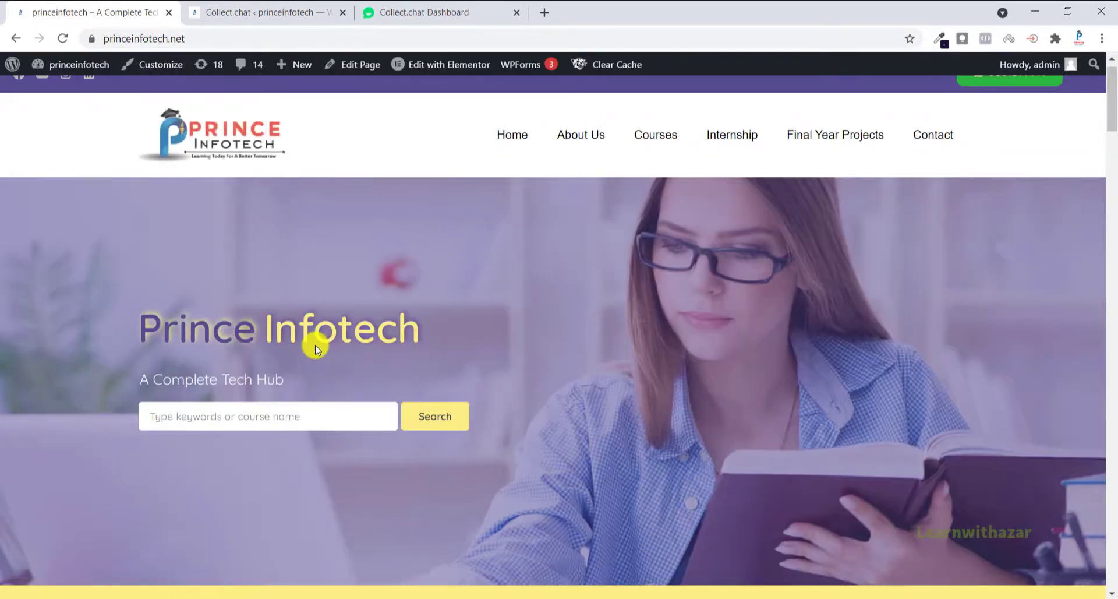
scroll(316, 346, down, 3)
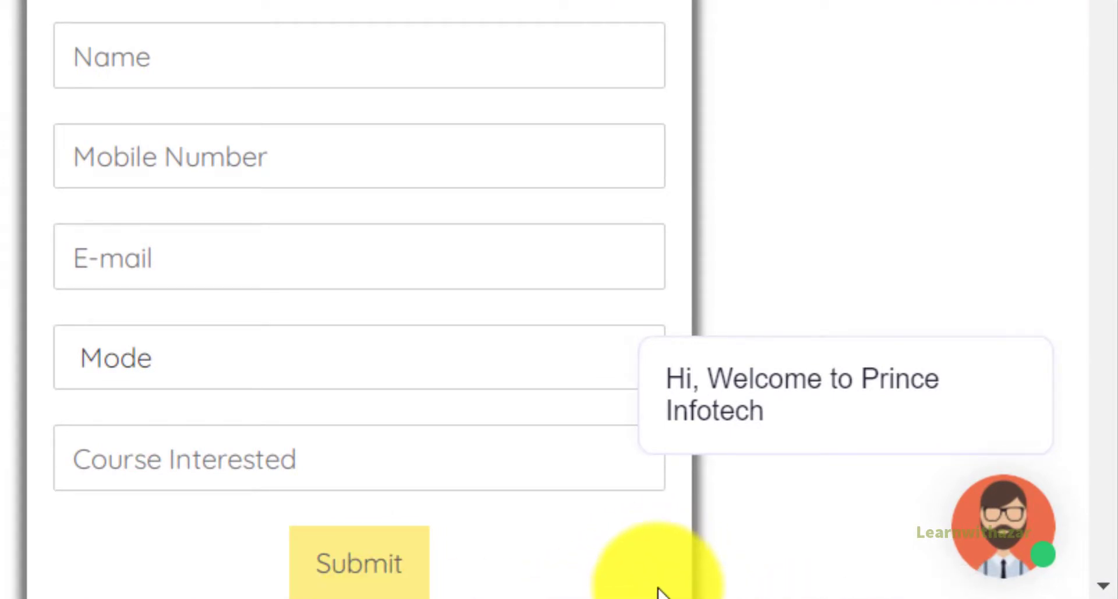
click(1002, 557)
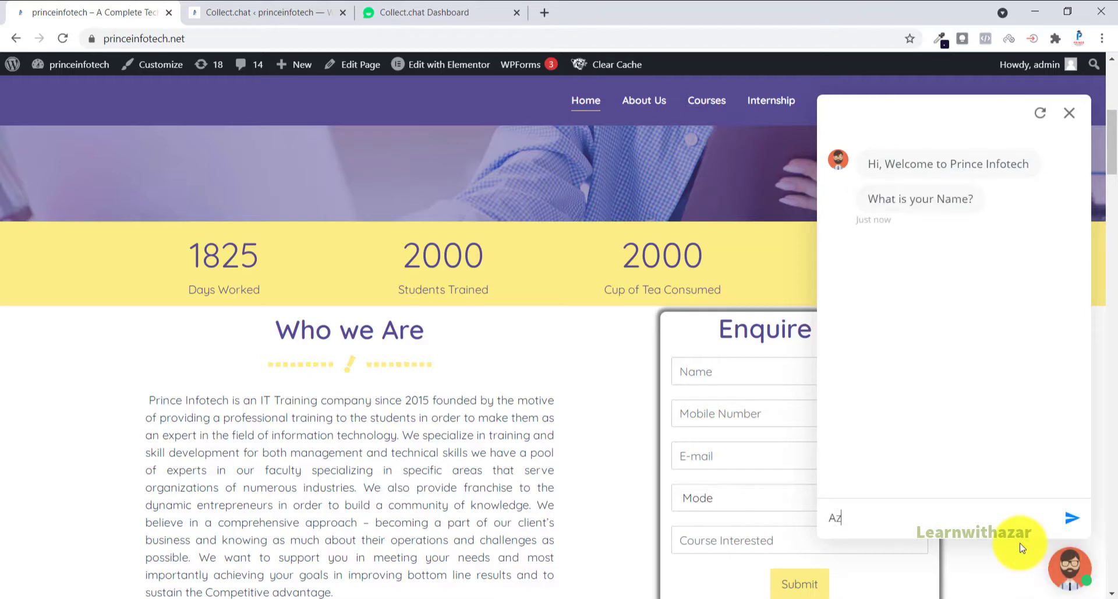
Step: Answer the chatbot with a name, a WhatsApp number, the course Web Designing and the mode Online Training, and close the chat
key(Return)
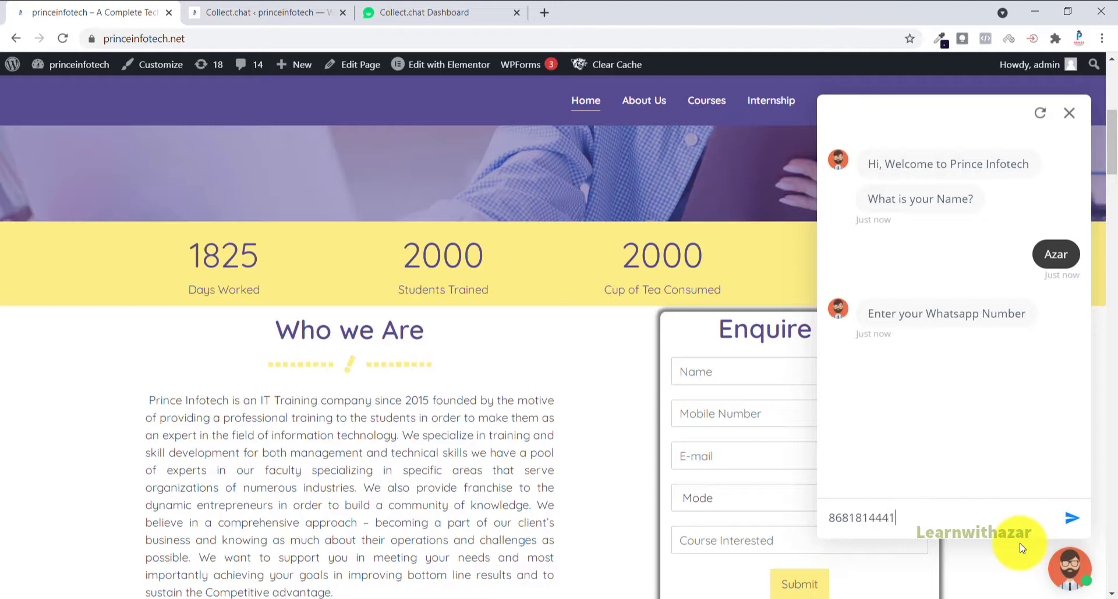
key(Return)
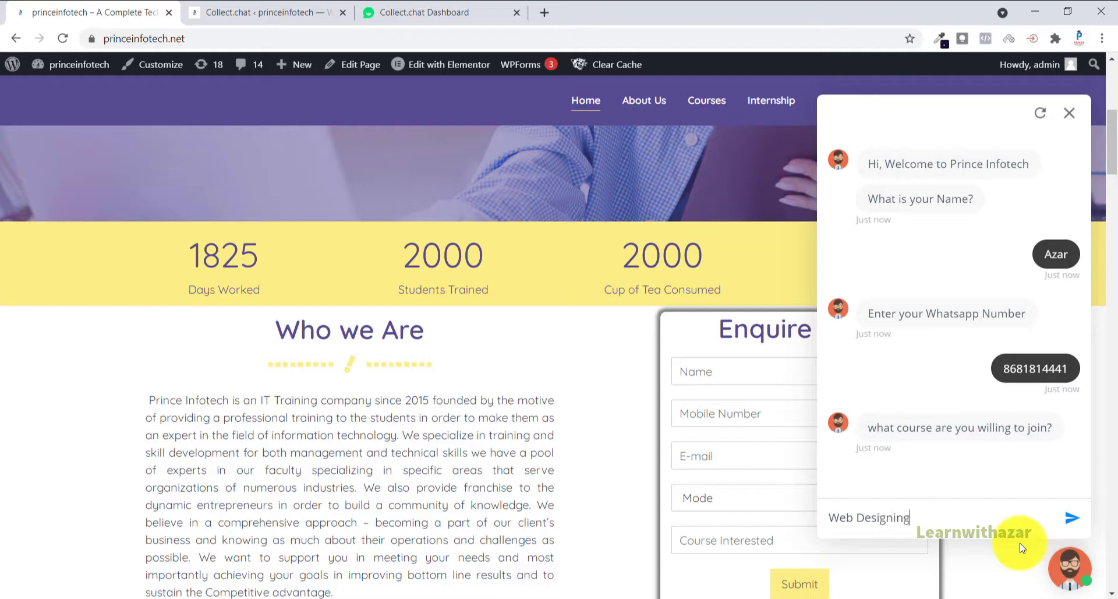
key(Return)
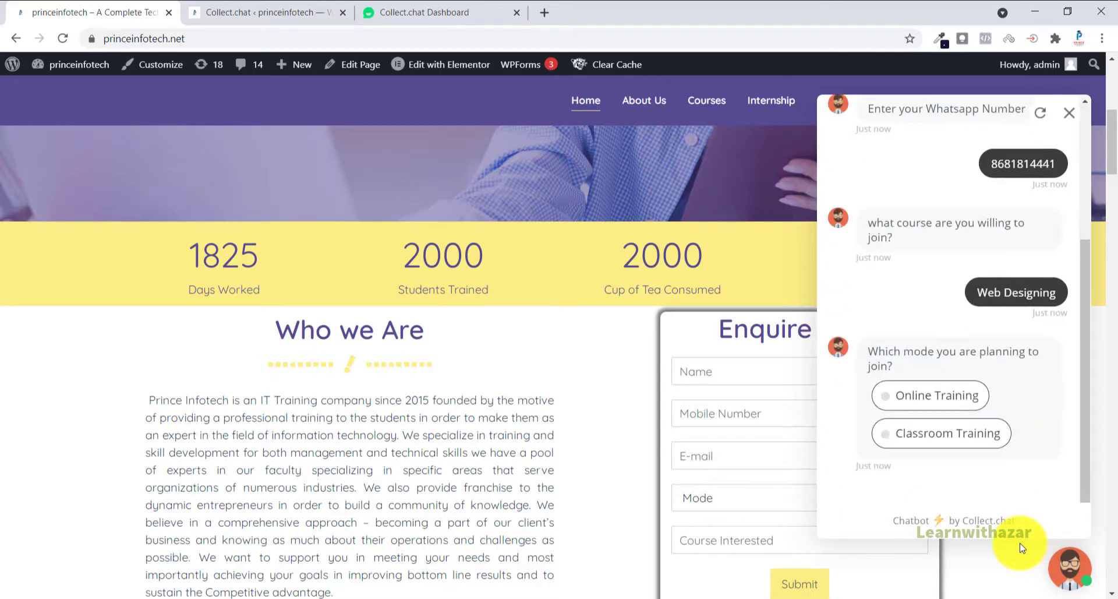
click(934, 398)
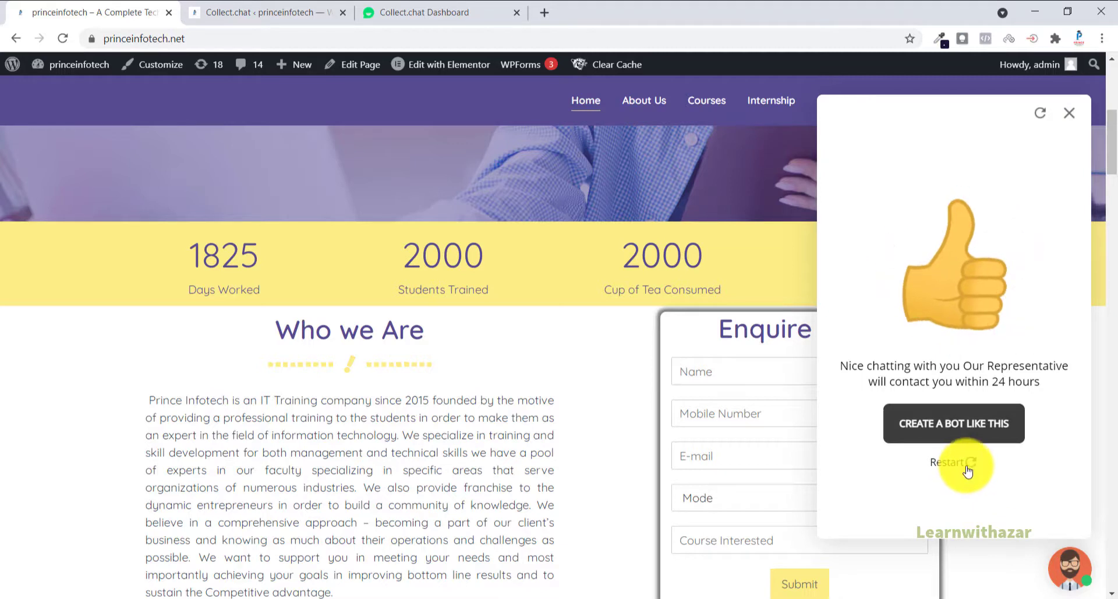
click(1072, 114)
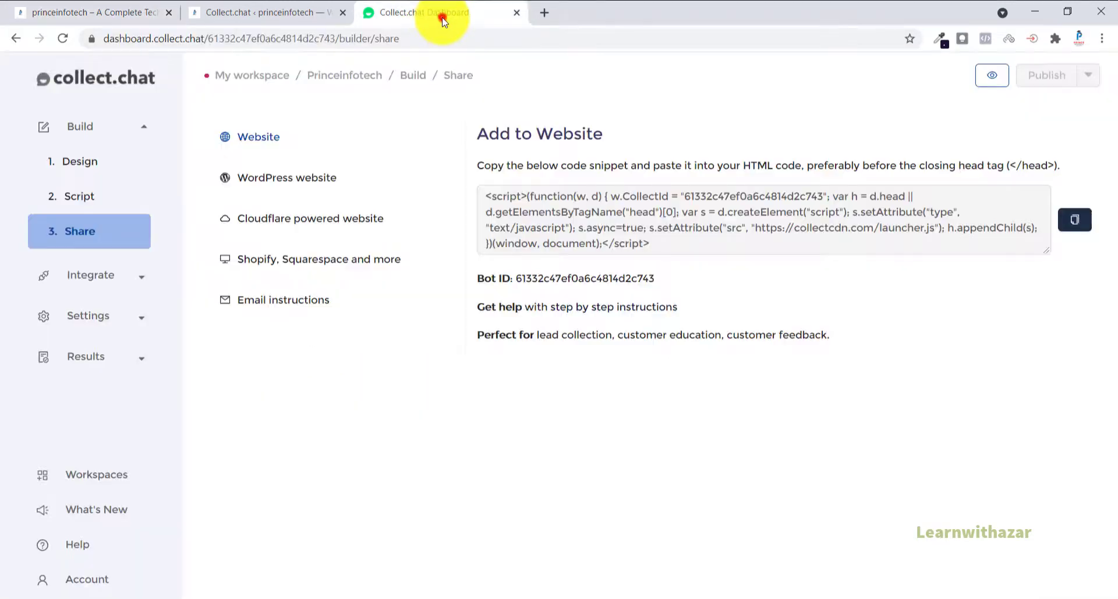
Step: Switch to the Collect.chat dashboard and view the collected responses of the Princeinfotech bot
click(440, 15)
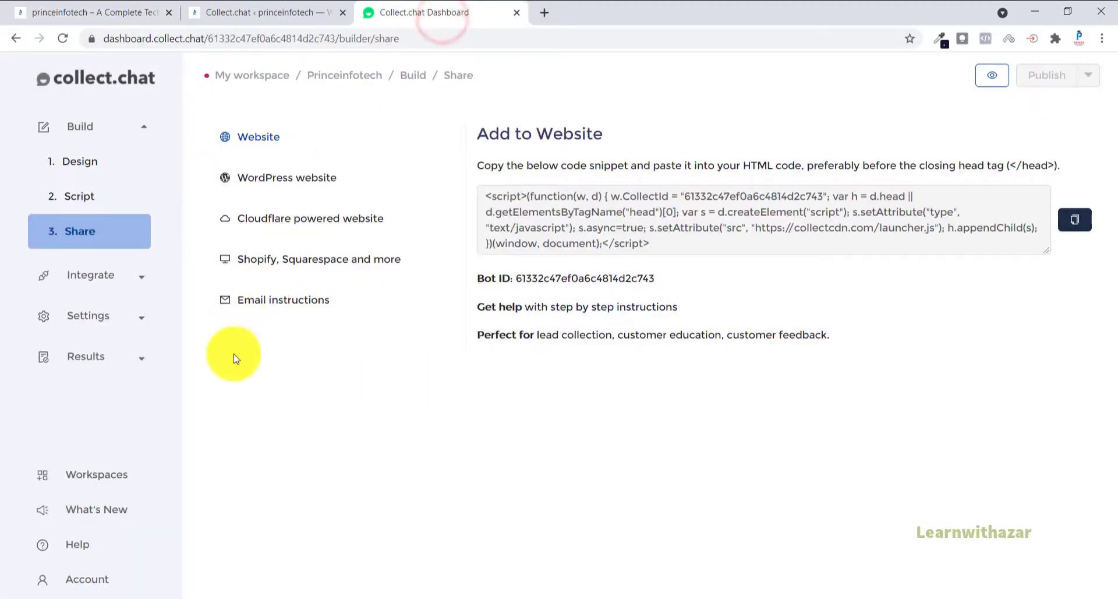
click(86, 361)
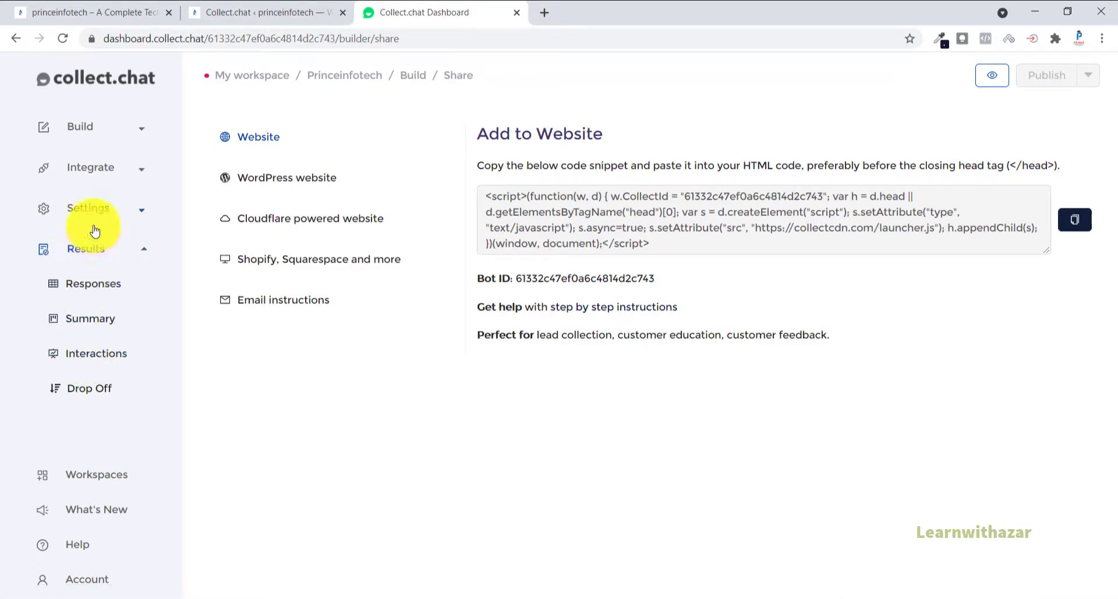
click(116, 74)
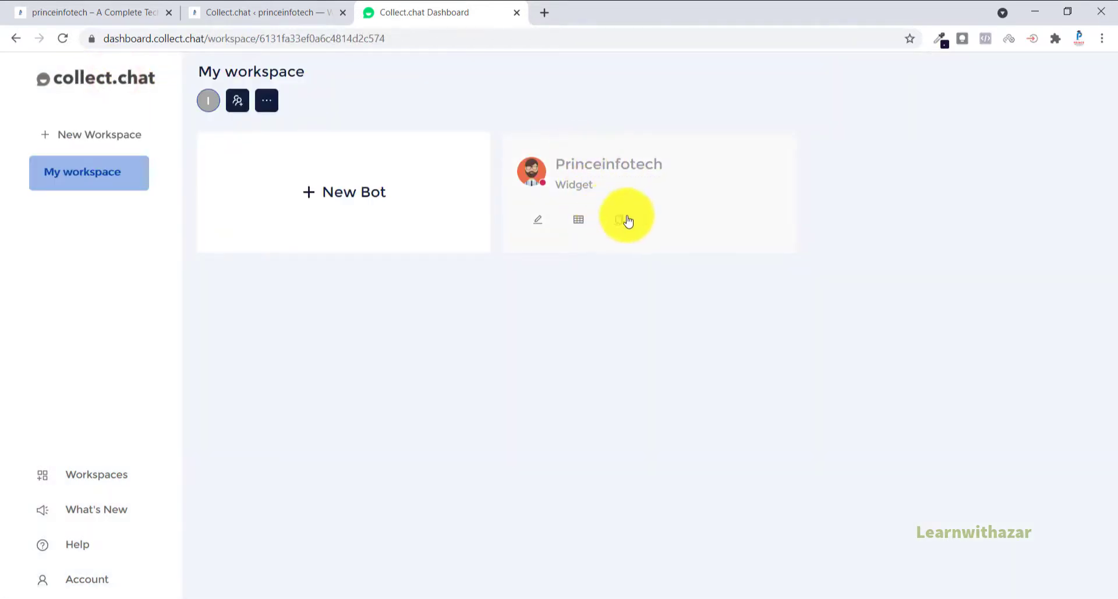
click(537, 220)
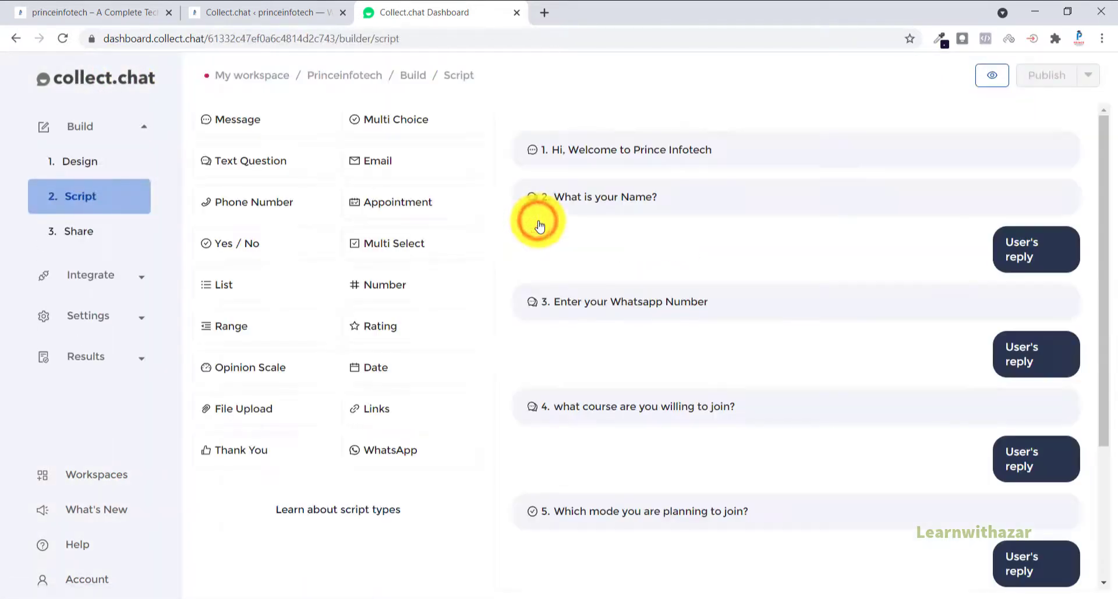
click(88, 359)
click(104, 285)
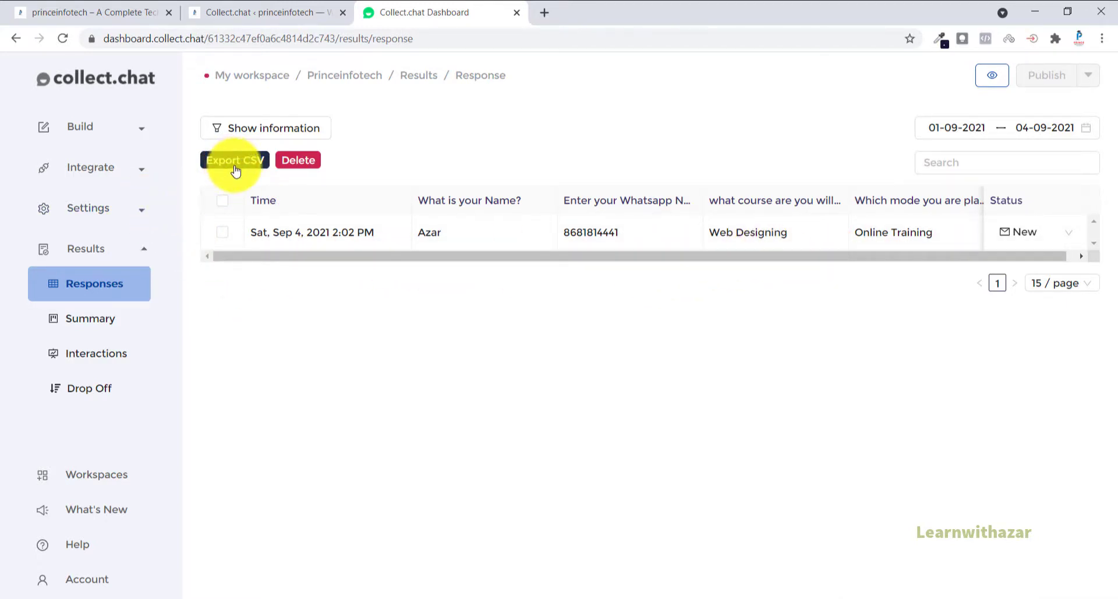
Step: Open Gmail in a new tab, read the "New response from Collect.chat #1" notification, and return to the Collect.chat responses
click(550, 14)
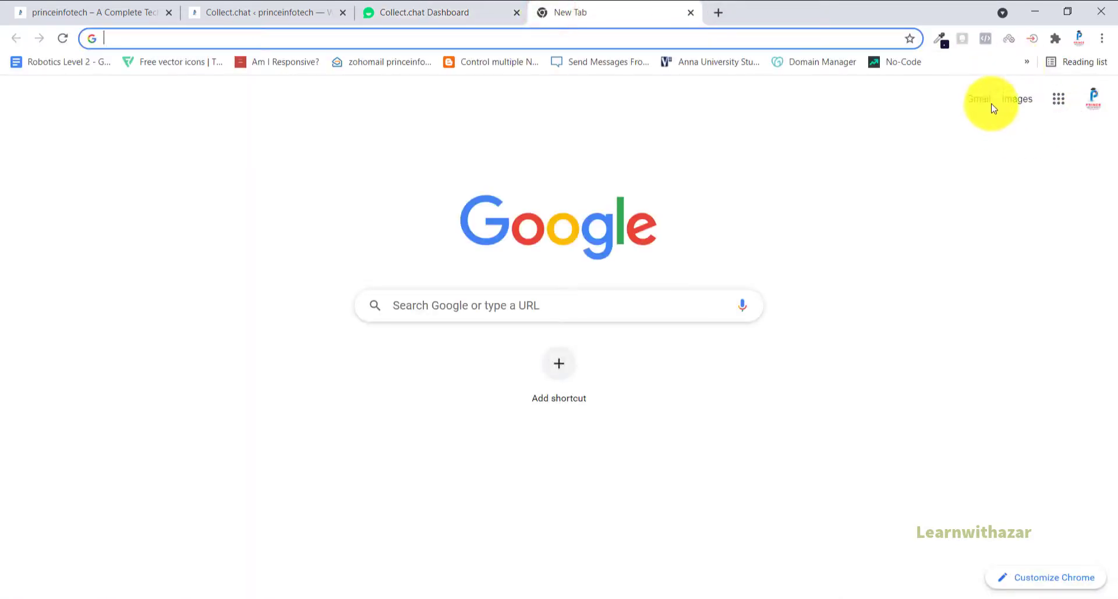
click(986, 103)
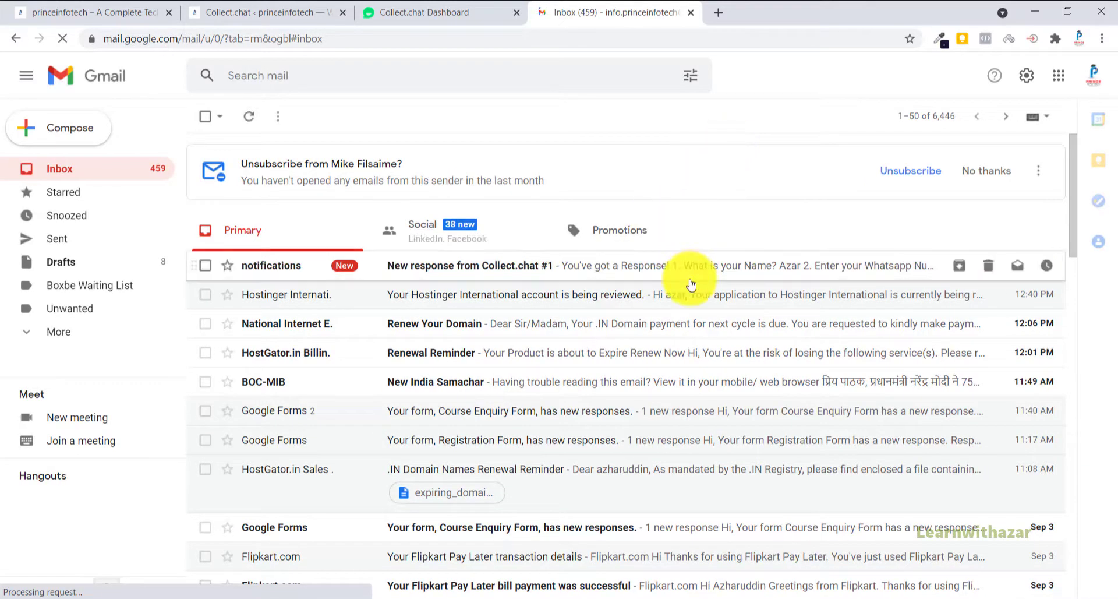
click(687, 267)
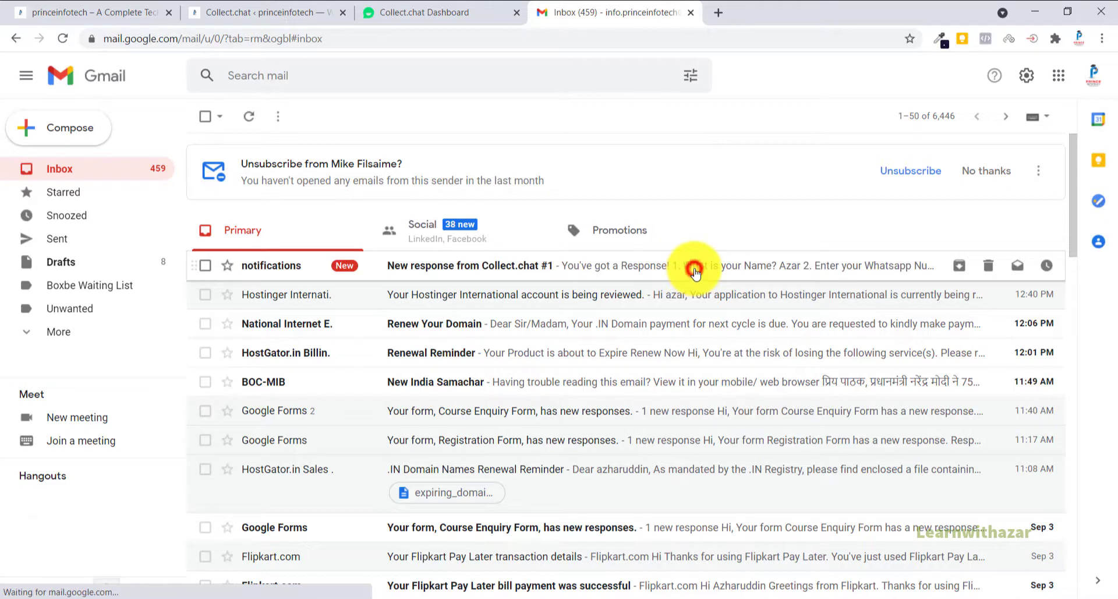
scroll(711, 373, down, 3)
scroll(715, 384, up, 3)
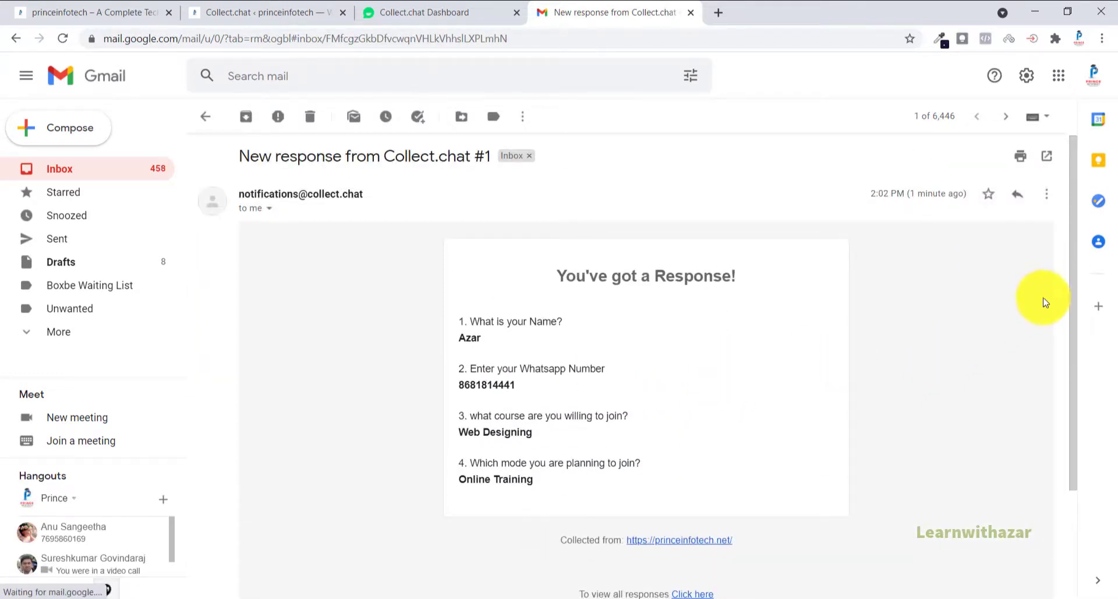
click(483, 16)
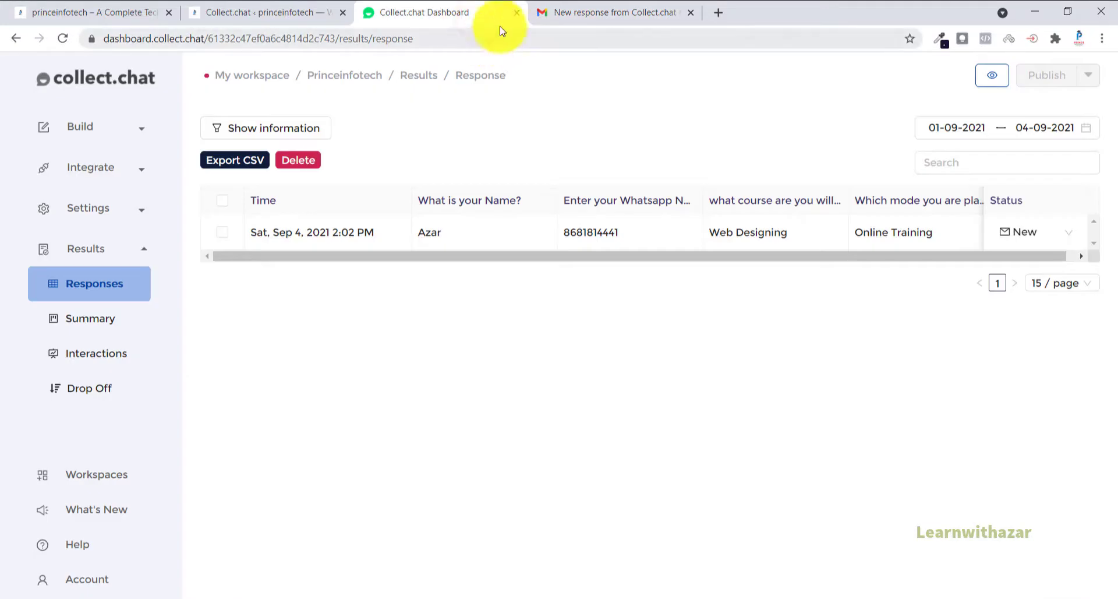